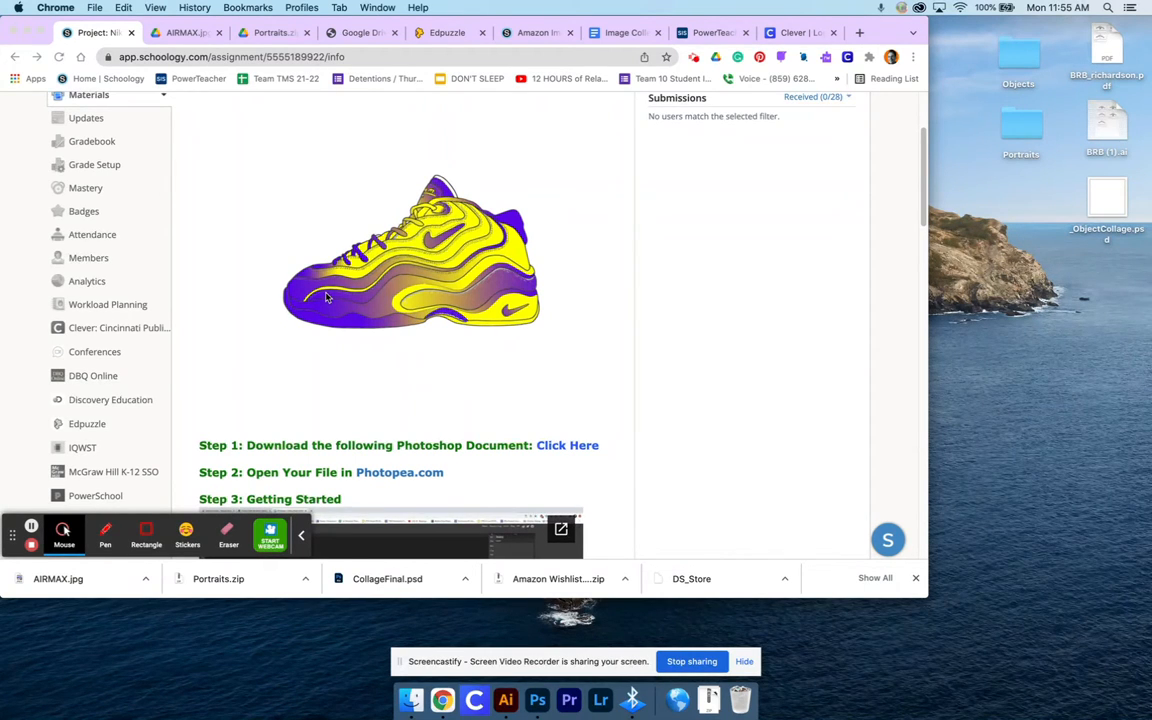
Download the AIRMAX.jpg shoe drawing from the assignment's Step 1 link and place it on the desktop, replacing the older copy
{"action": "left_click", "coordinate": [572, 451]}
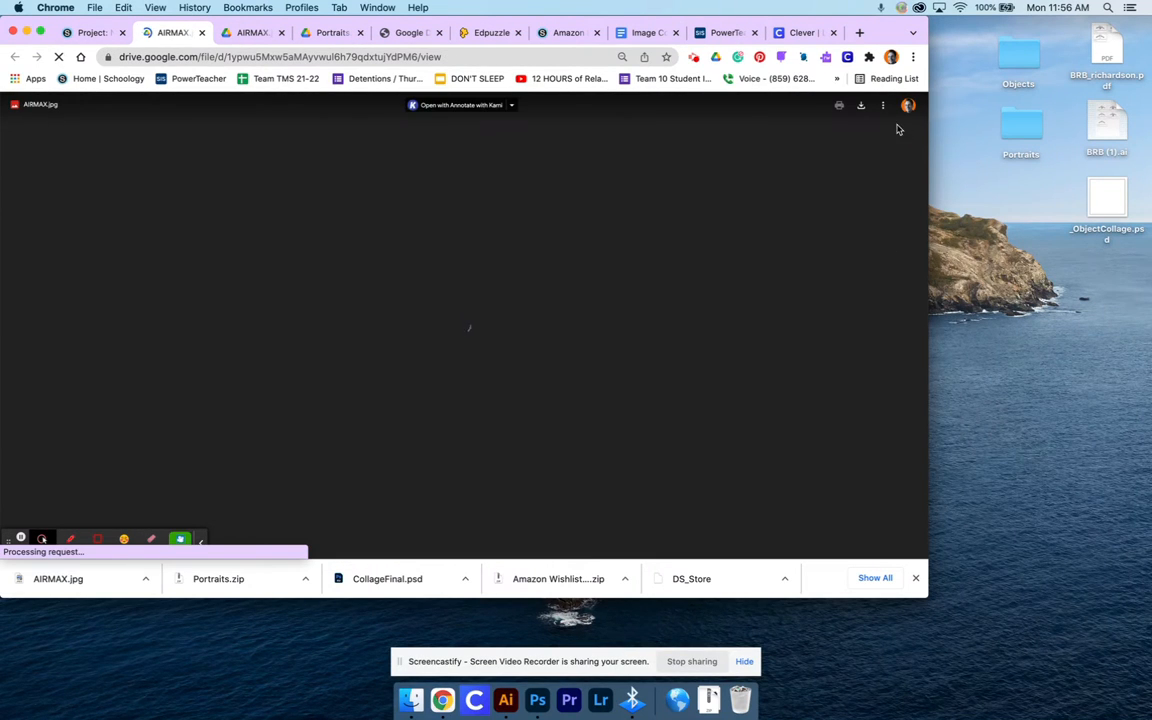
{"action": "left_click", "coordinate": [860, 104]}
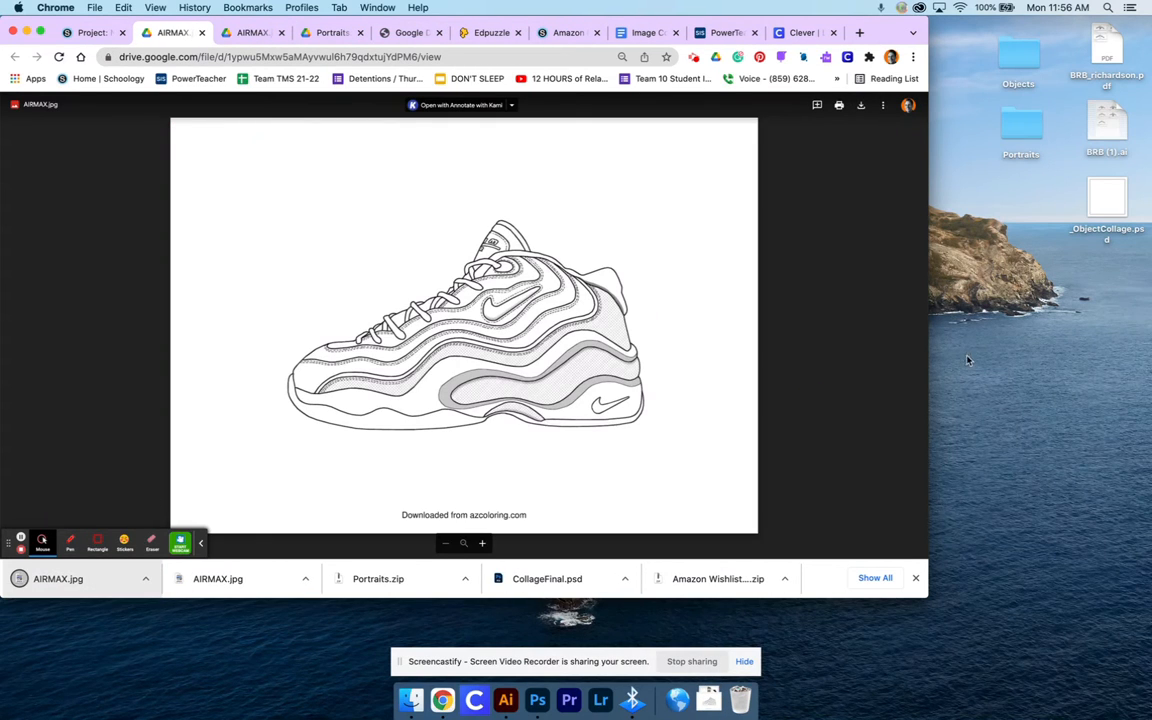
{"action": "left_click_drag", "start_coordinate": [1014, 211], "coordinate": [1012, 212]}
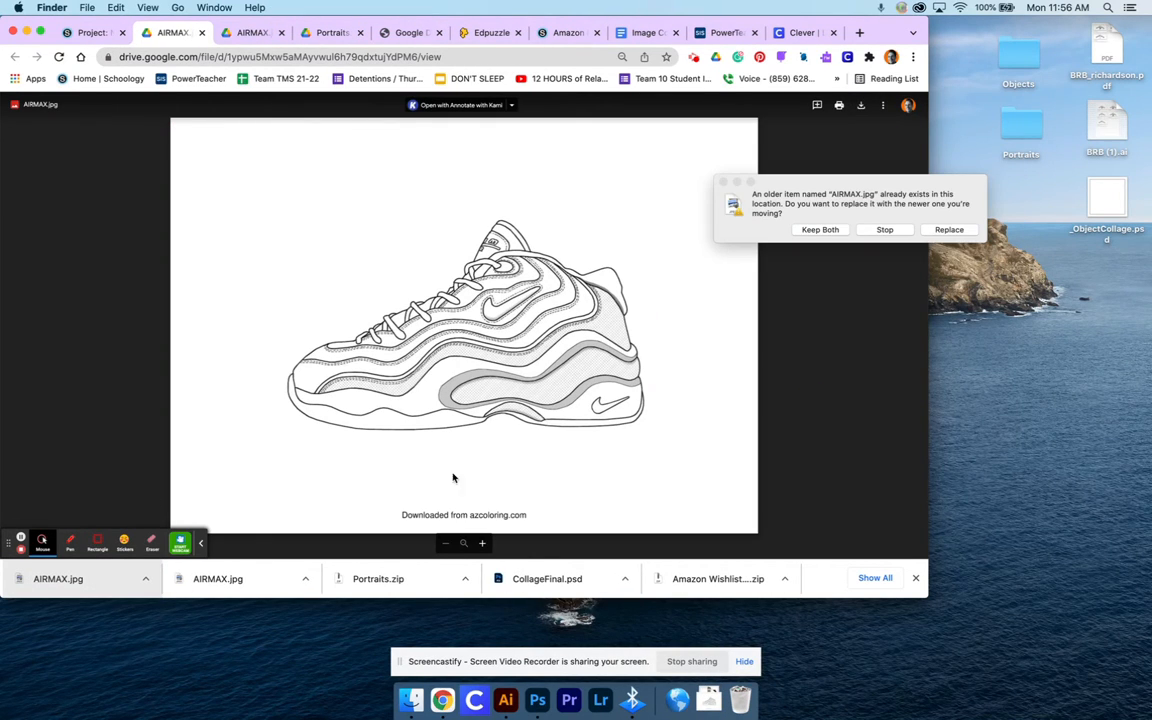
{"action": "left_click", "coordinate": [952, 230]}
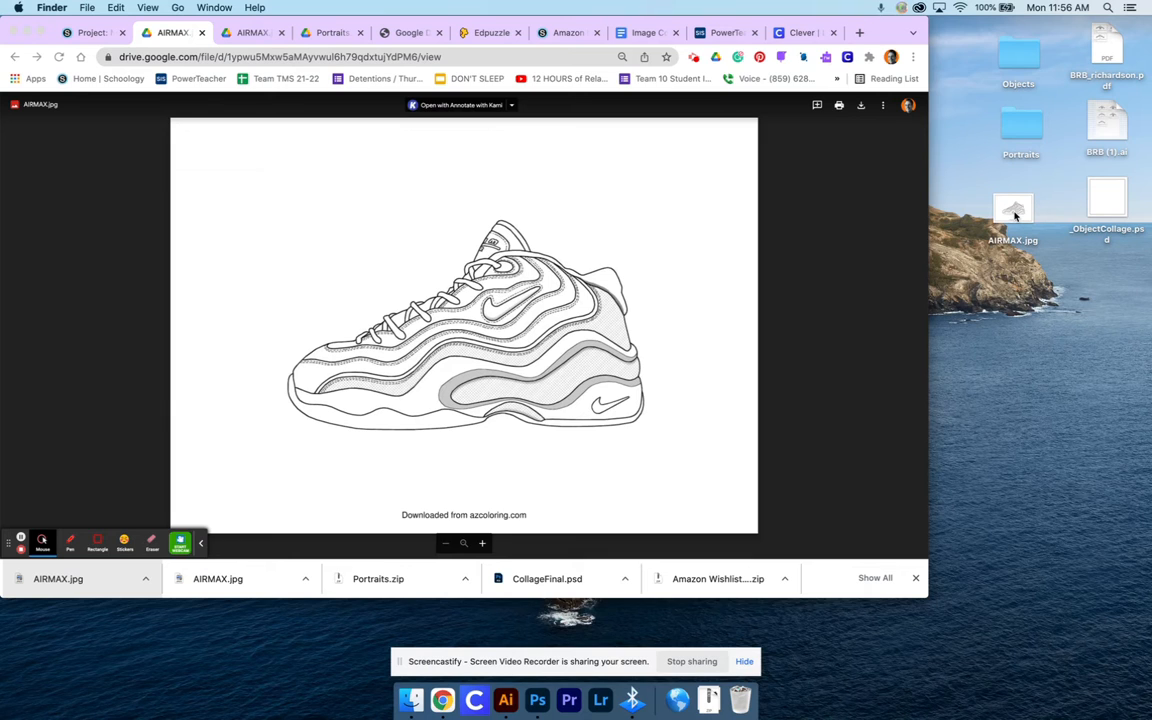
Open the desktop file AIRMAX.jpg with Adobe Photoshop 2022
{"action": "right_click", "coordinate": [1014, 215]}
{"action": "mouse_move", "coordinate": [1000, 233]}
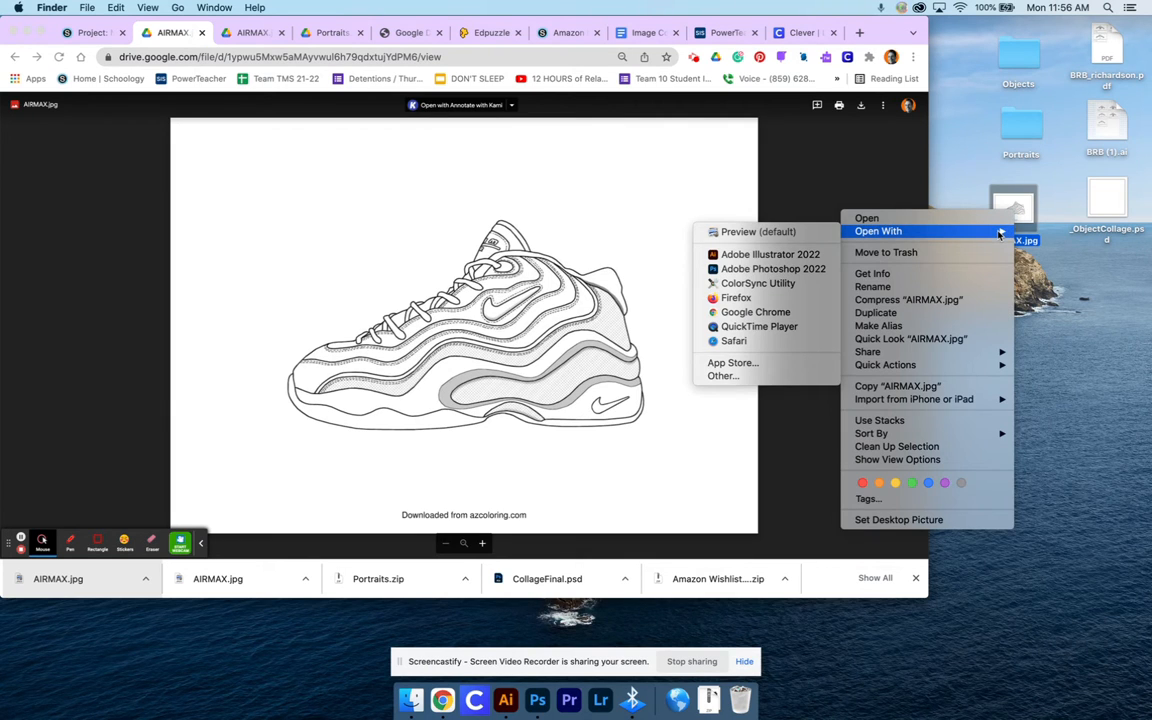
{"action": "left_click", "coordinate": [775, 269]}
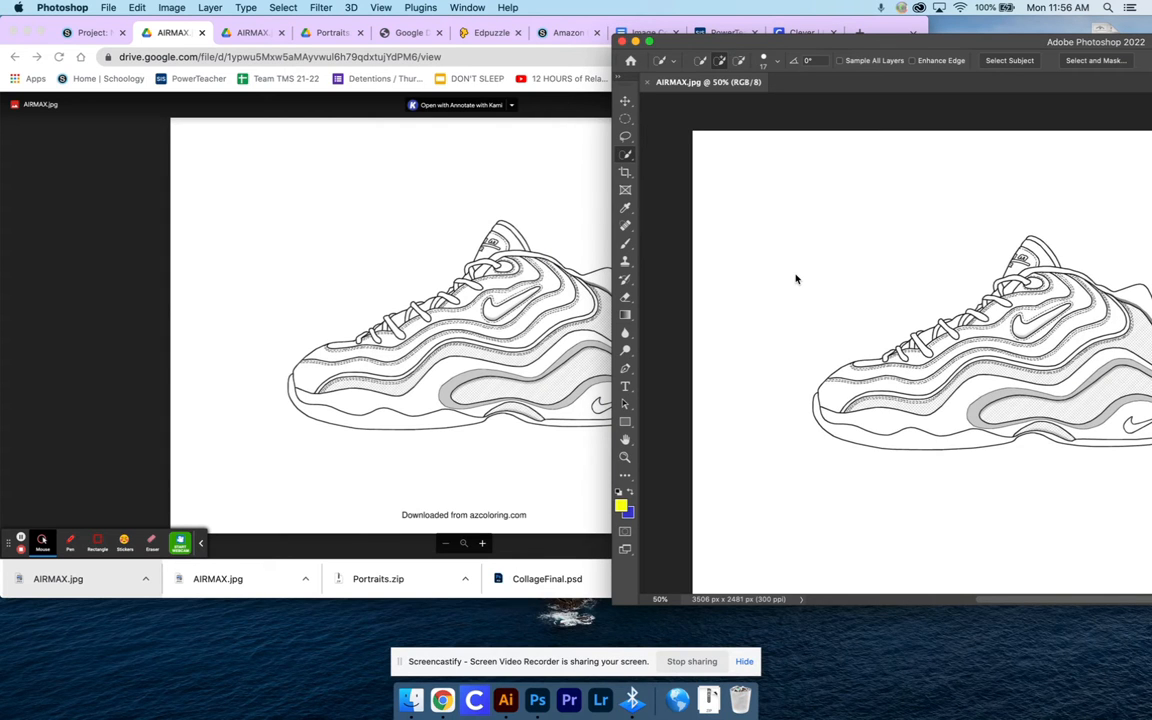
Move the Photoshop window to the screen's upper-left area and enlarge it so the whole shoe drawing fits
{"action": "left_click_drag", "start_coordinate": [692, 38], "coordinate": [138, 18]}
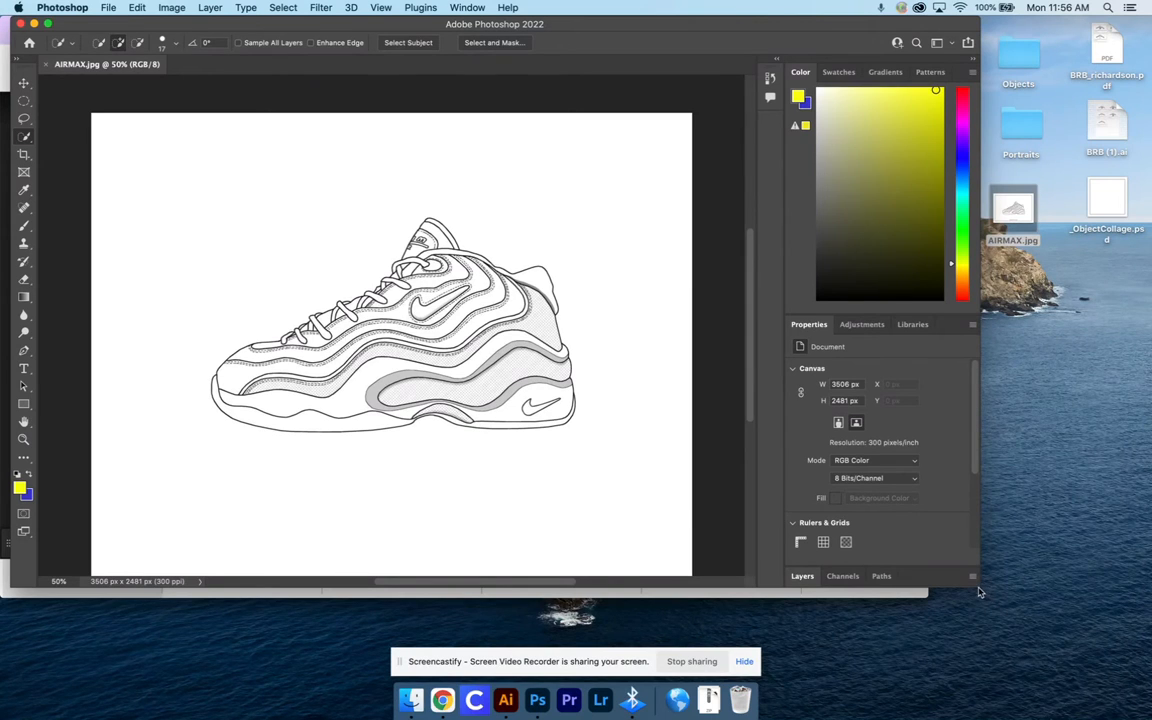
{"action": "left_click", "coordinate": [996, 603]}
{"action": "left_click", "coordinate": [933, 573]}
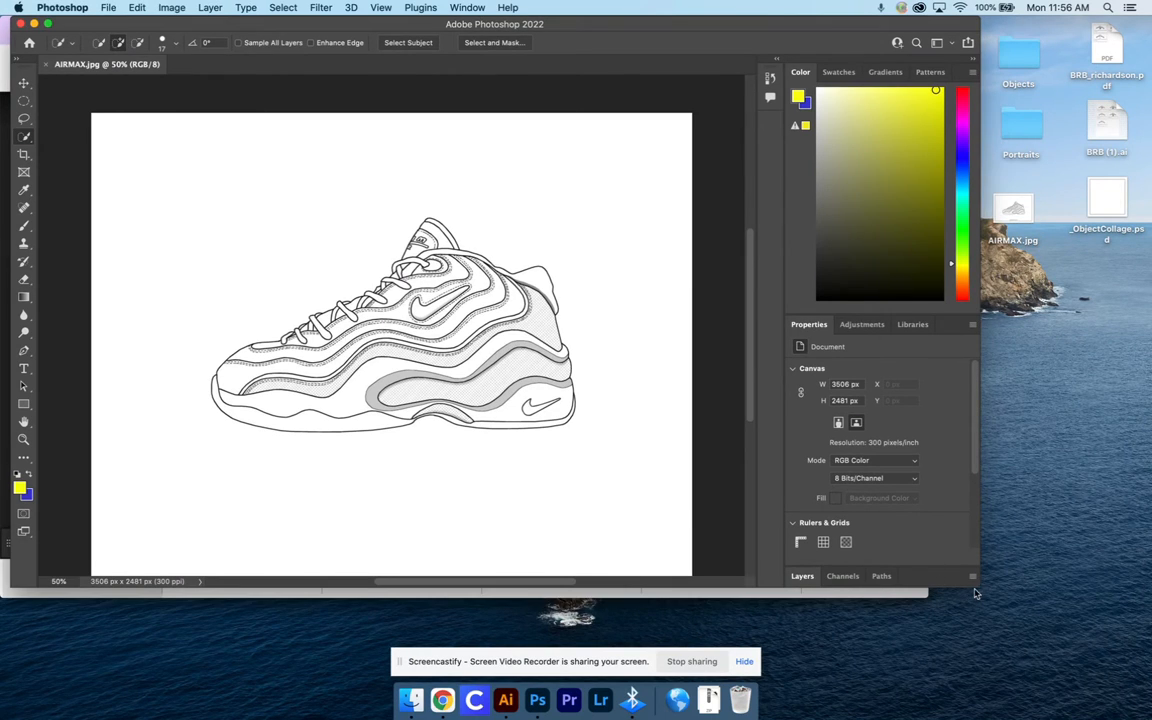
{"action": "left_click_drag", "start_coordinate": [979, 590], "coordinate": [1085, 678]}
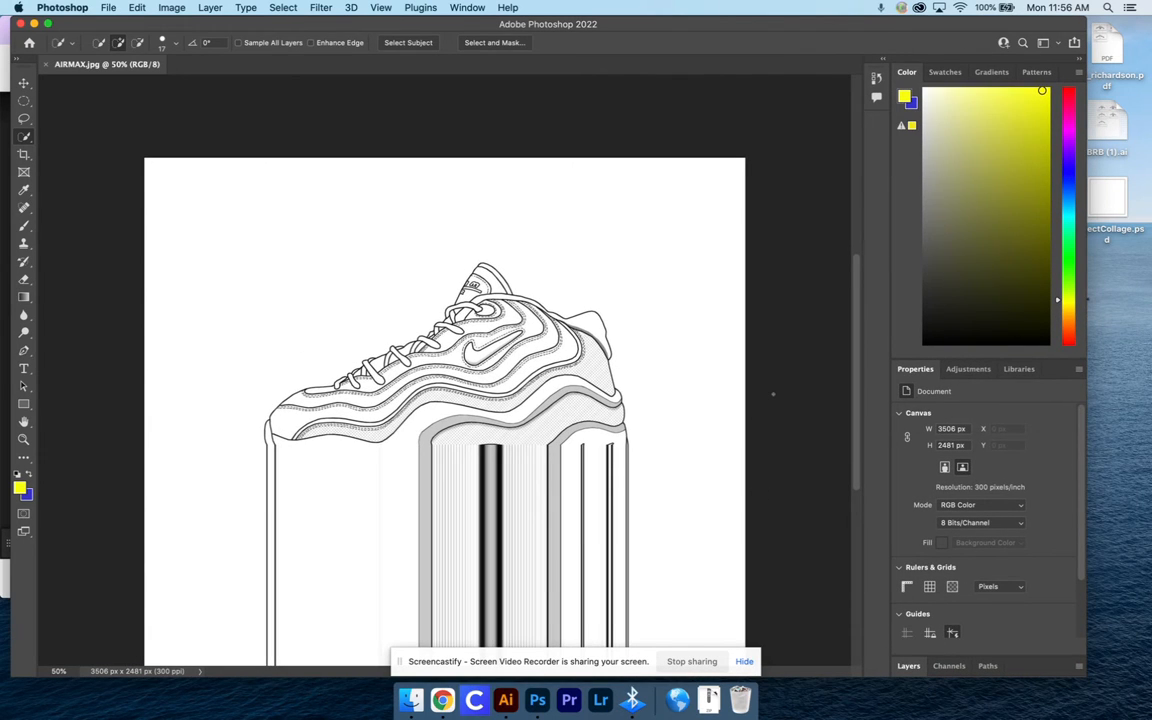
{"action": "scroll", "coordinate": [773, 394], "scroll_direction": "down", "scroll_amount": 3}
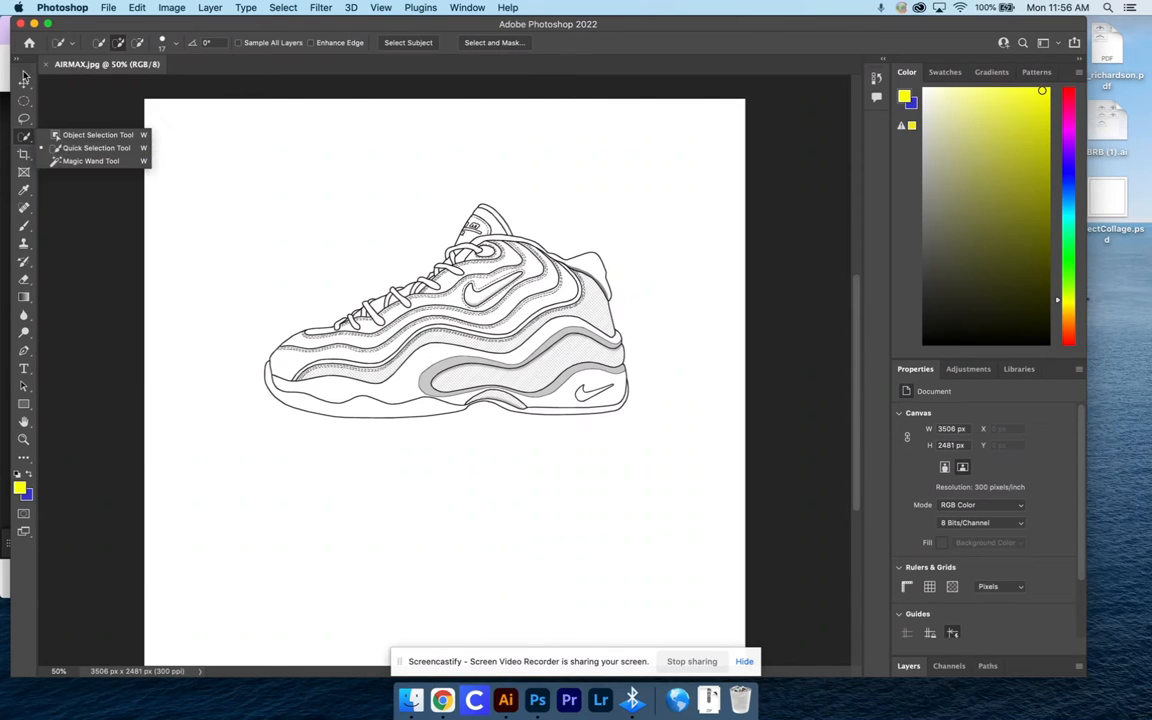
Select the shoe's outsole strip from toe to heel with the Quick Selection Tool
{"action": "left_click", "coordinate": [27, 142]}
{"action": "left_click", "coordinate": [27, 142]}
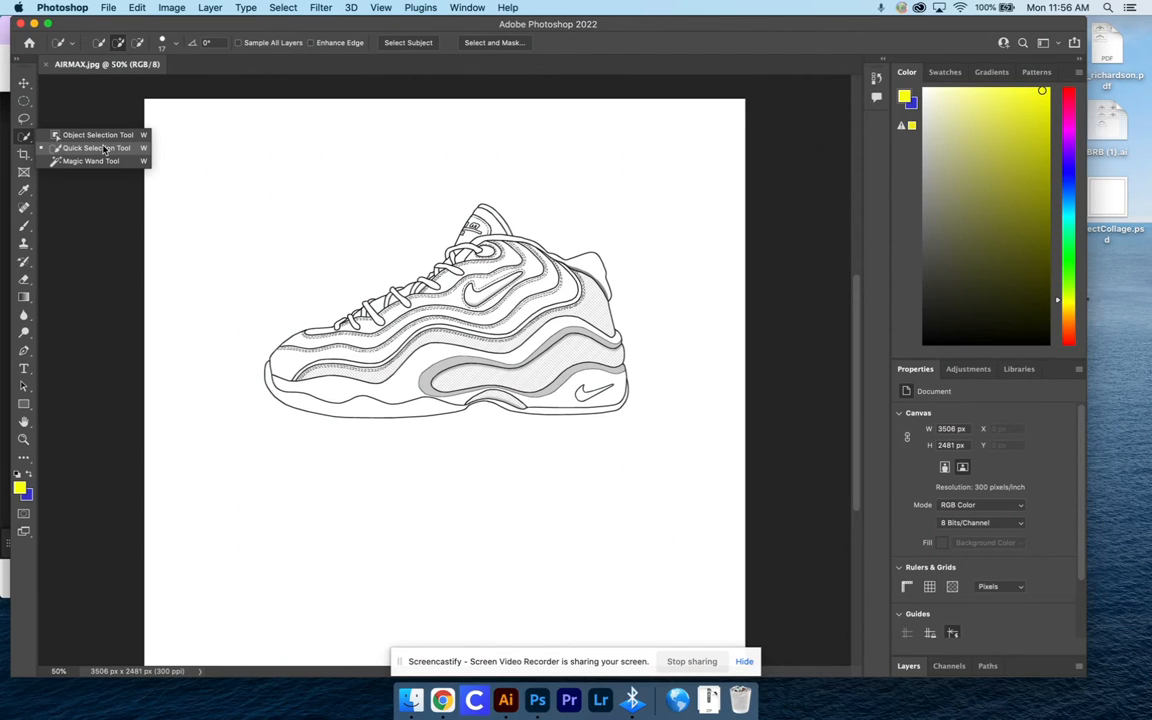
{"action": "scroll", "coordinate": [104, 149], "scroll_direction": "up", "scroll_amount": 1}
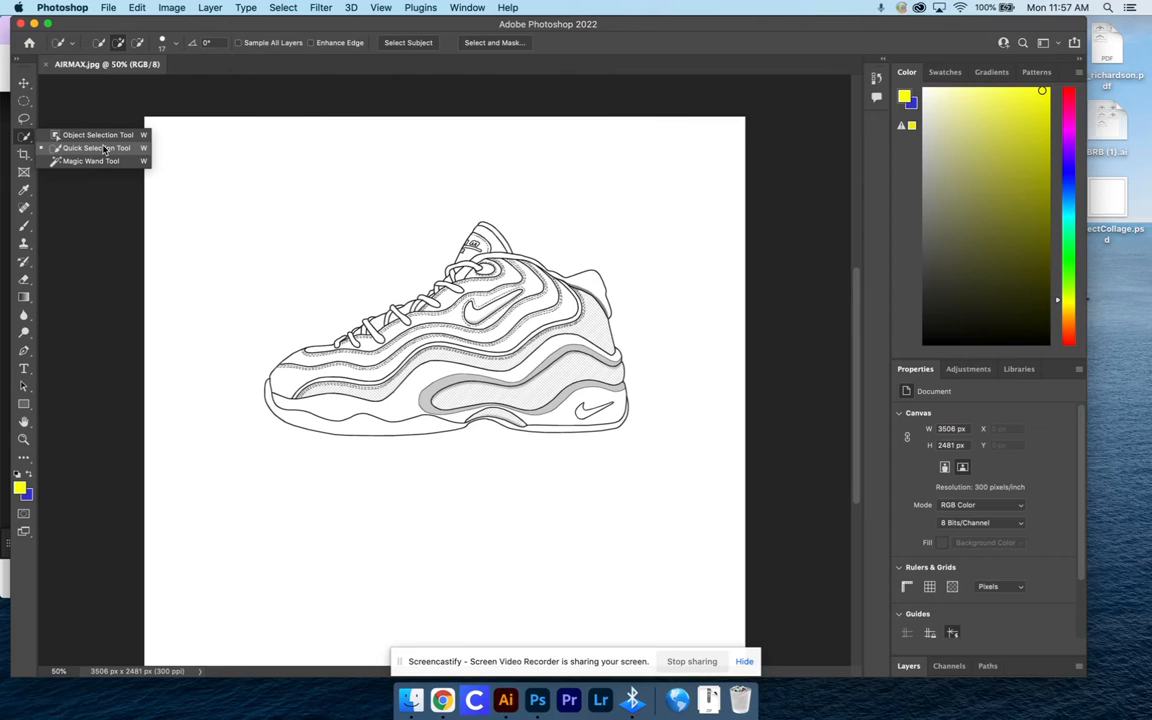
{"action": "scroll", "coordinate": [104, 149], "scroll_direction": "down", "scroll_amount": 2}
{"action": "left_click", "coordinate": [103, 147]}
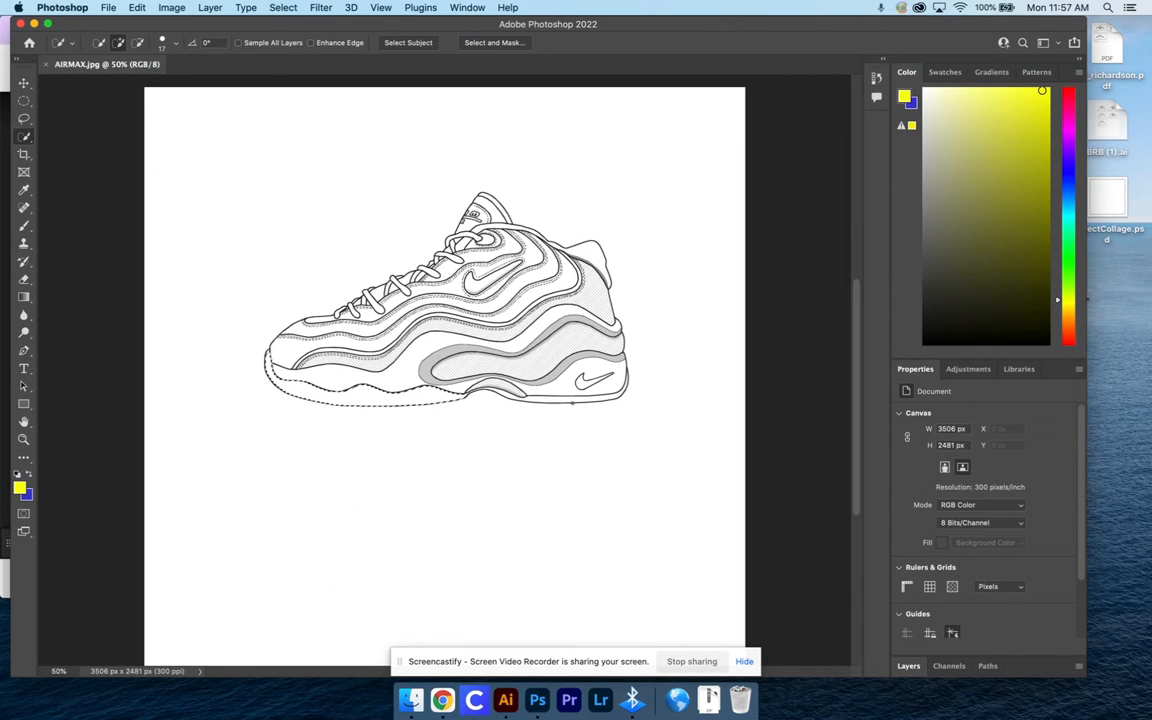
{"action": "left_click", "coordinate": [553, 401]}
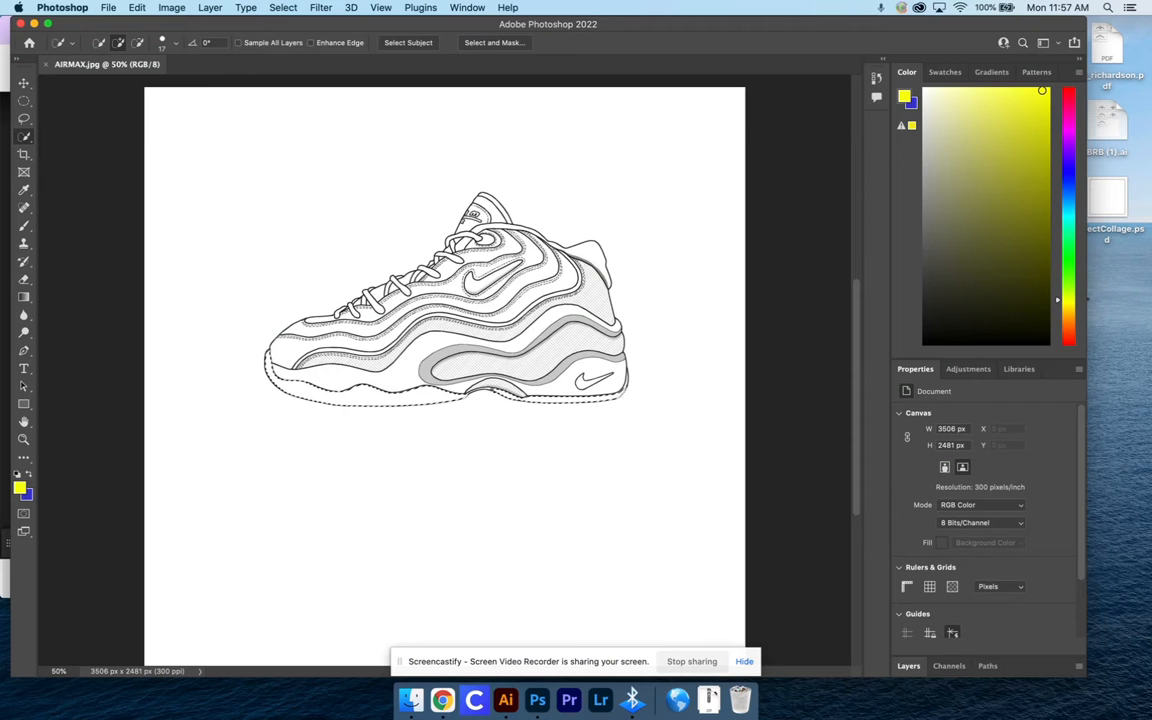
Try out the Paint Bucket Tool, but return to the Gradient Tool for colouring the selected outsole
{"action": "scroll", "coordinate": [556, 353], "scroll_direction": "up", "scroll_amount": 1}
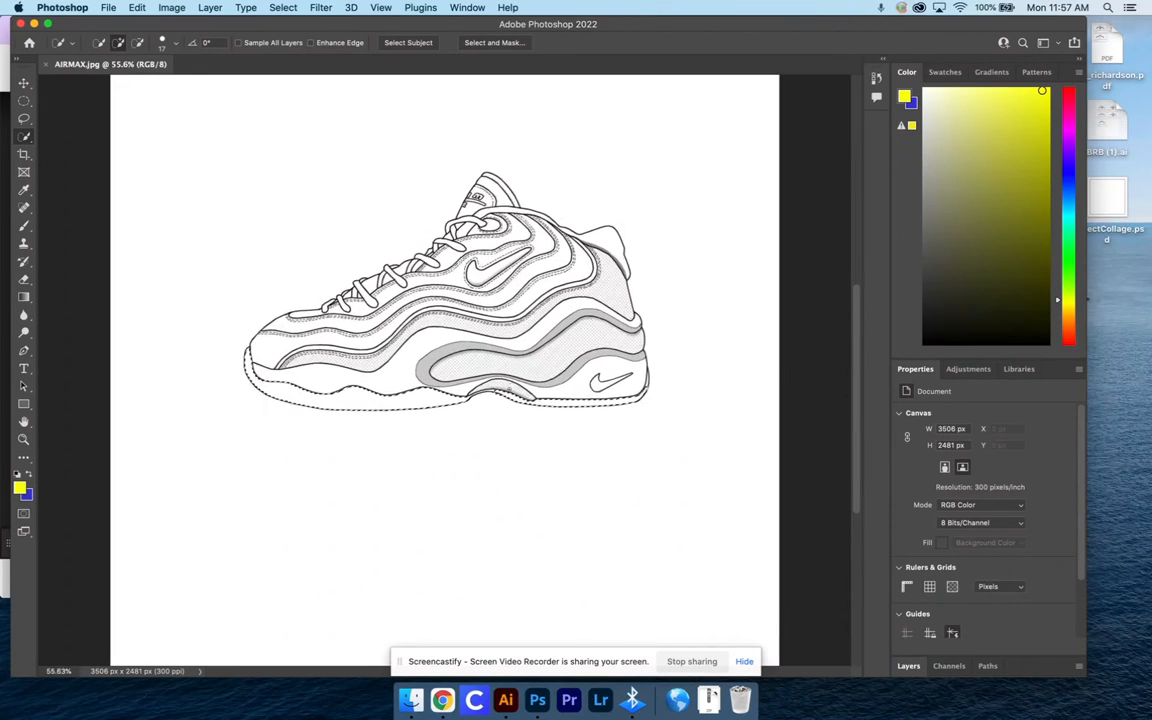
{"action": "scroll", "coordinate": [440, 369], "scroll_direction": "up", "scroll_amount": 2}
{"action": "scroll", "coordinate": [529, 410], "scroll_direction": "up", "scroll_amount": 3}
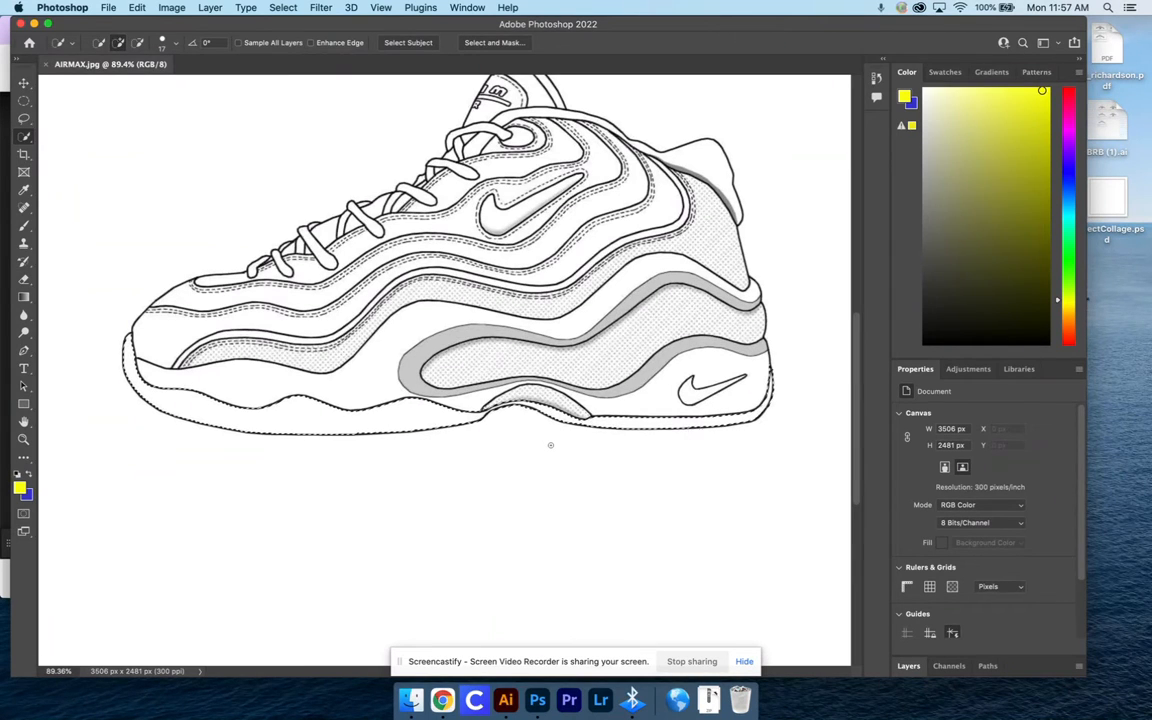
{"action": "left_click", "coordinate": [24, 298]}
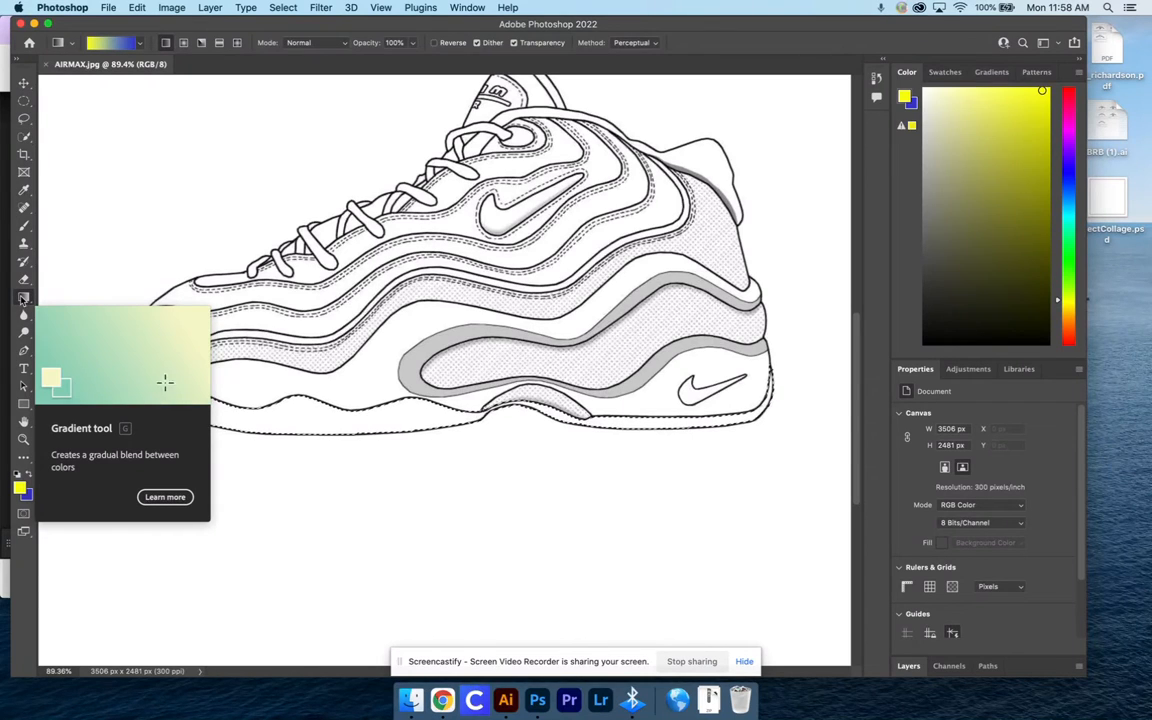
{"action": "left_click", "coordinate": [22, 298]}
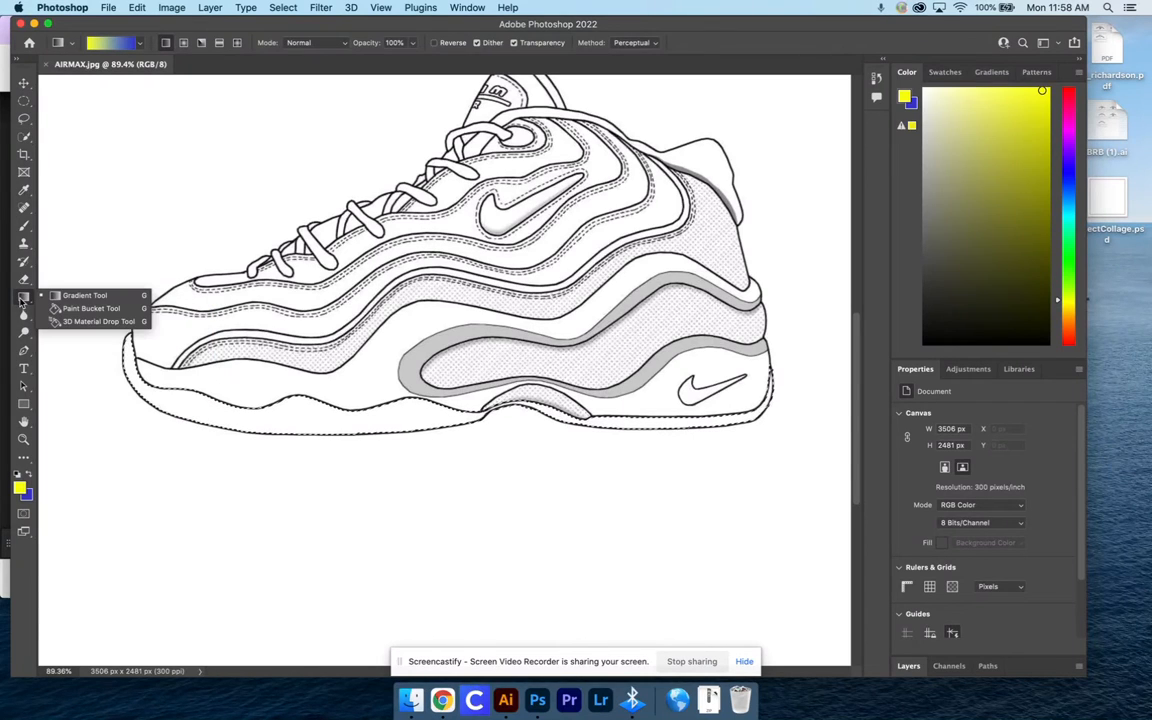
{"action": "left_click", "coordinate": [108, 310]}
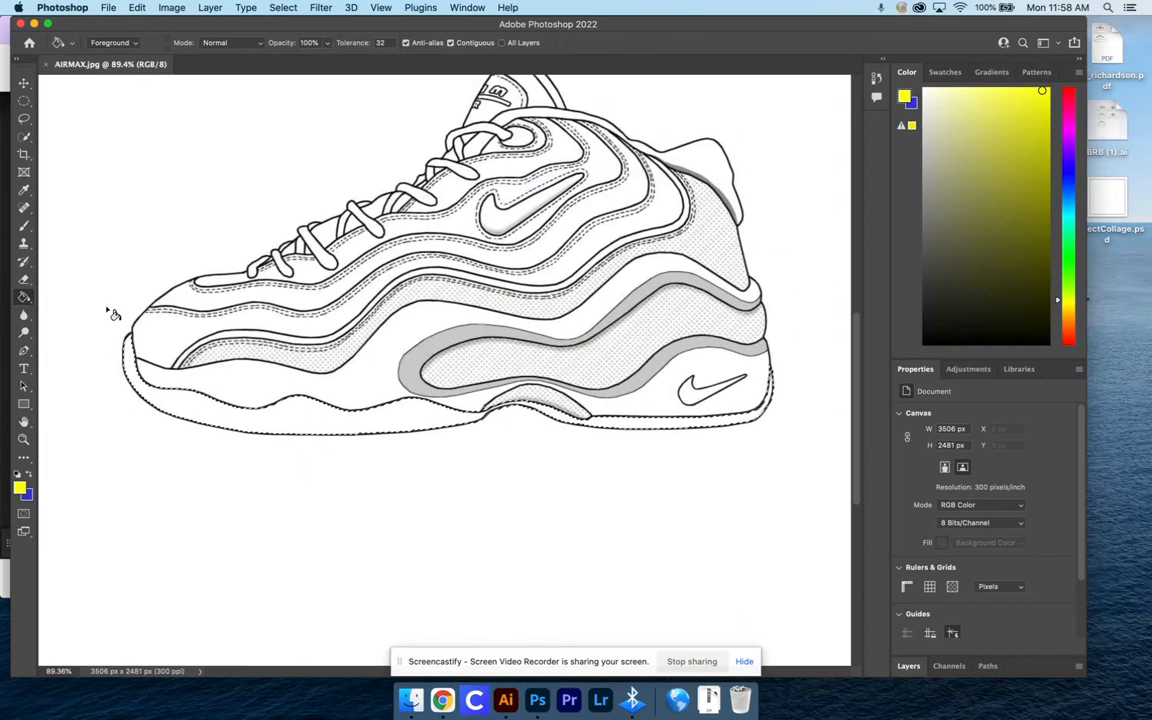
{"action": "left_click", "coordinate": [24, 298]}
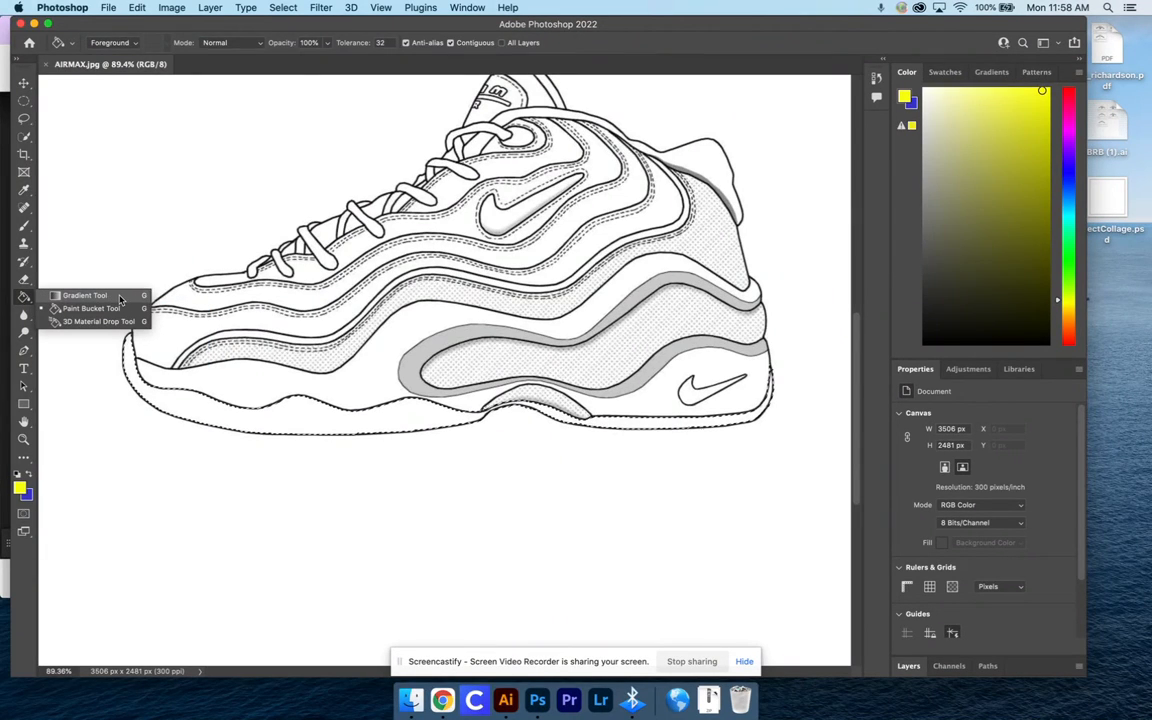
{"action": "left_click", "coordinate": [119, 297]}
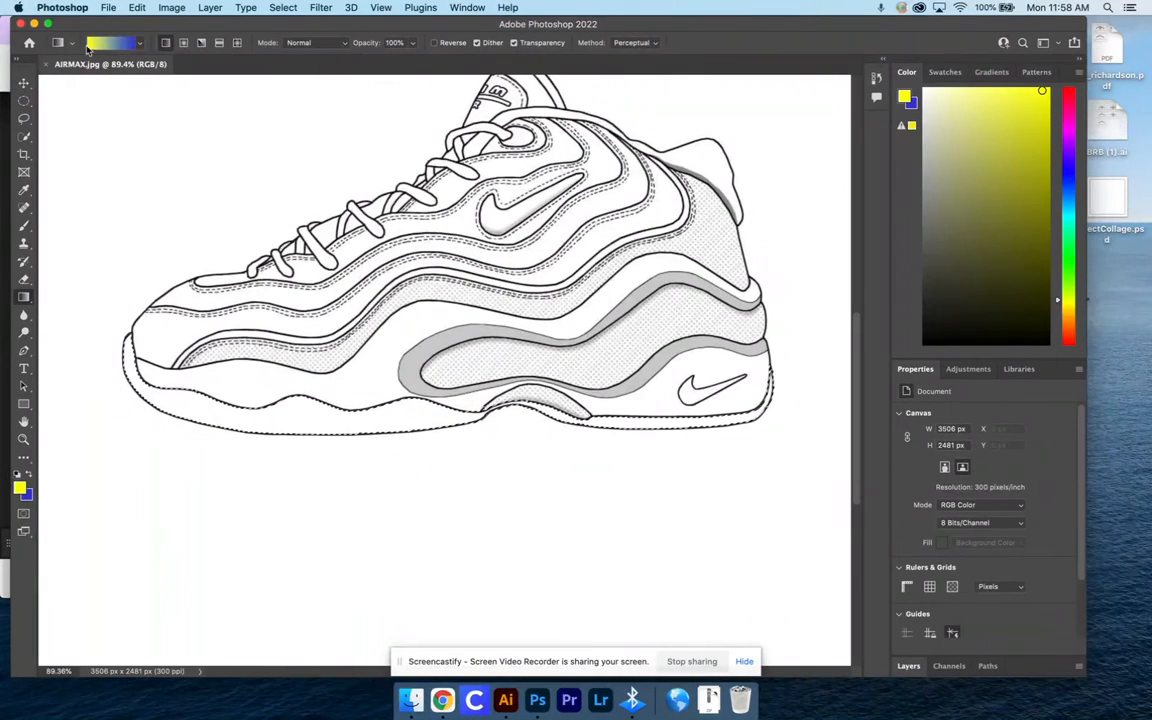
{"action": "left_click", "coordinate": [140, 43]}
{"action": "left_click", "coordinate": [140, 43]}
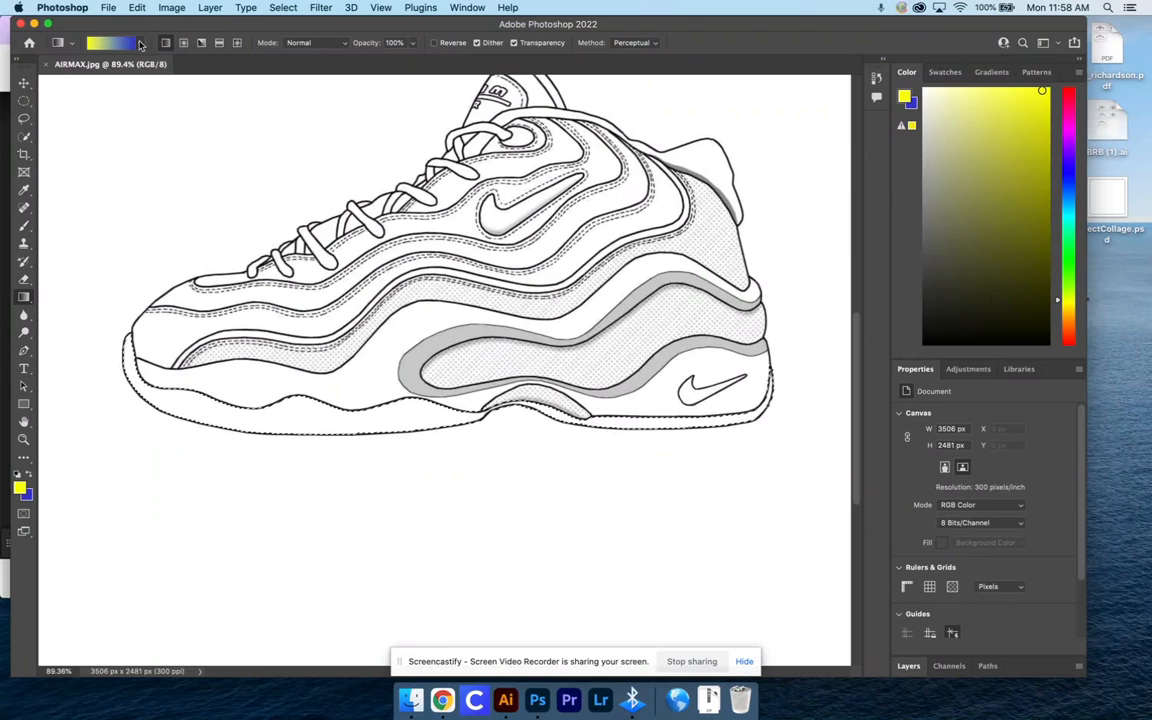
{"action": "left_click", "coordinate": [113, 43]}
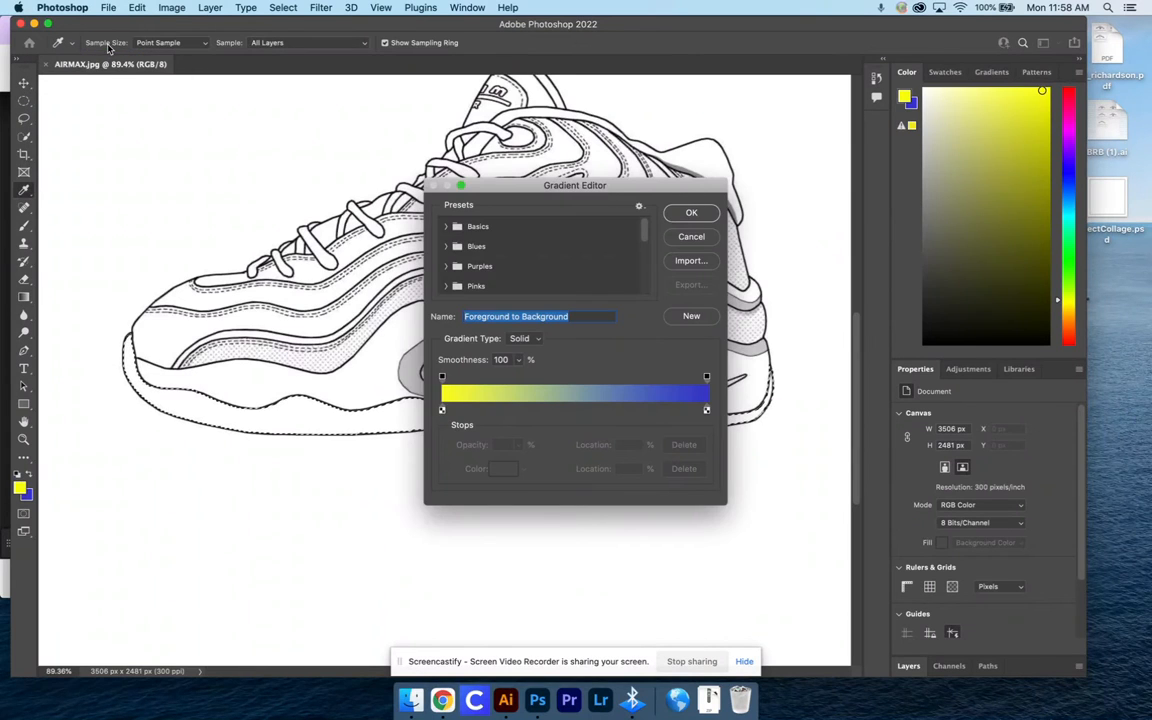
{"action": "left_click", "coordinate": [712, 236]}
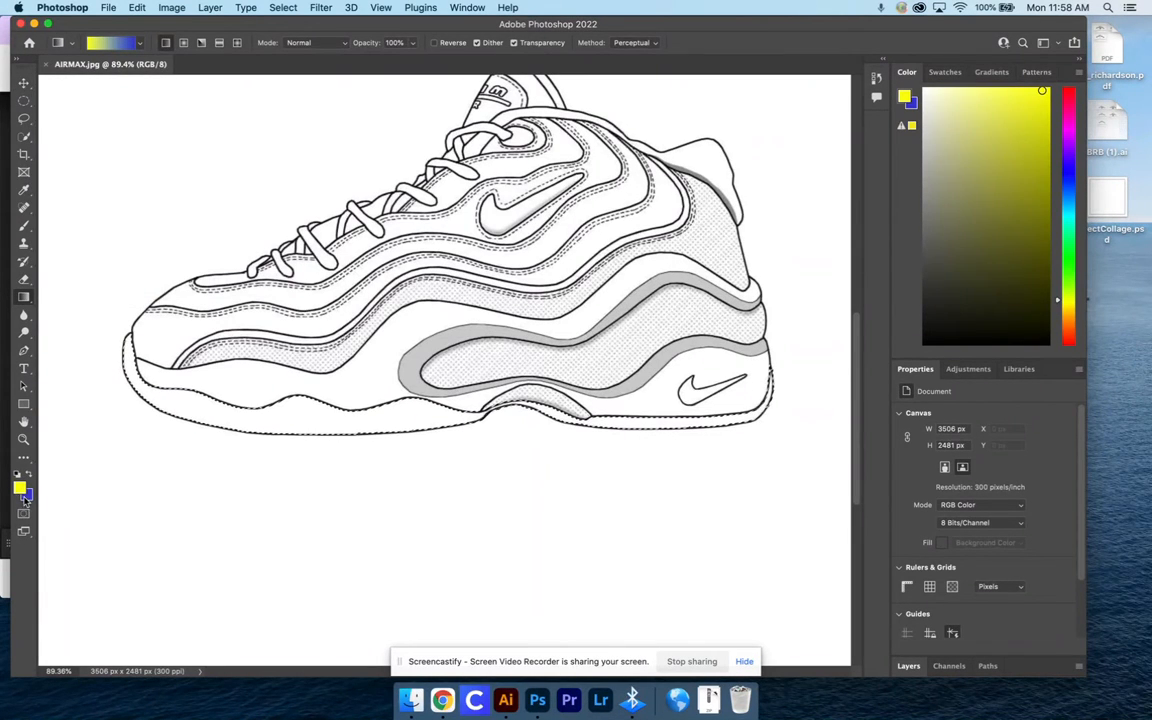
Set the foreground colour to red (de1010)
{"action": "scroll", "coordinate": [24, 493], "scroll_direction": "right", "scroll_amount": 1}
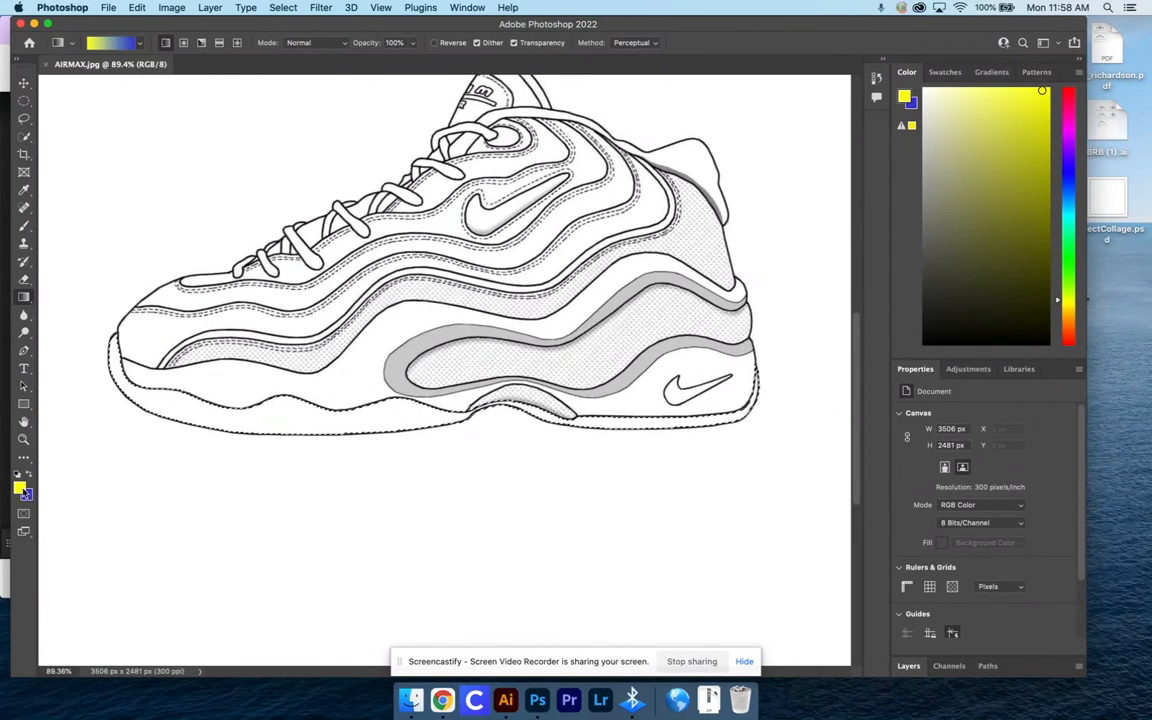
{"action": "left_click", "coordinate": [19, 488]}
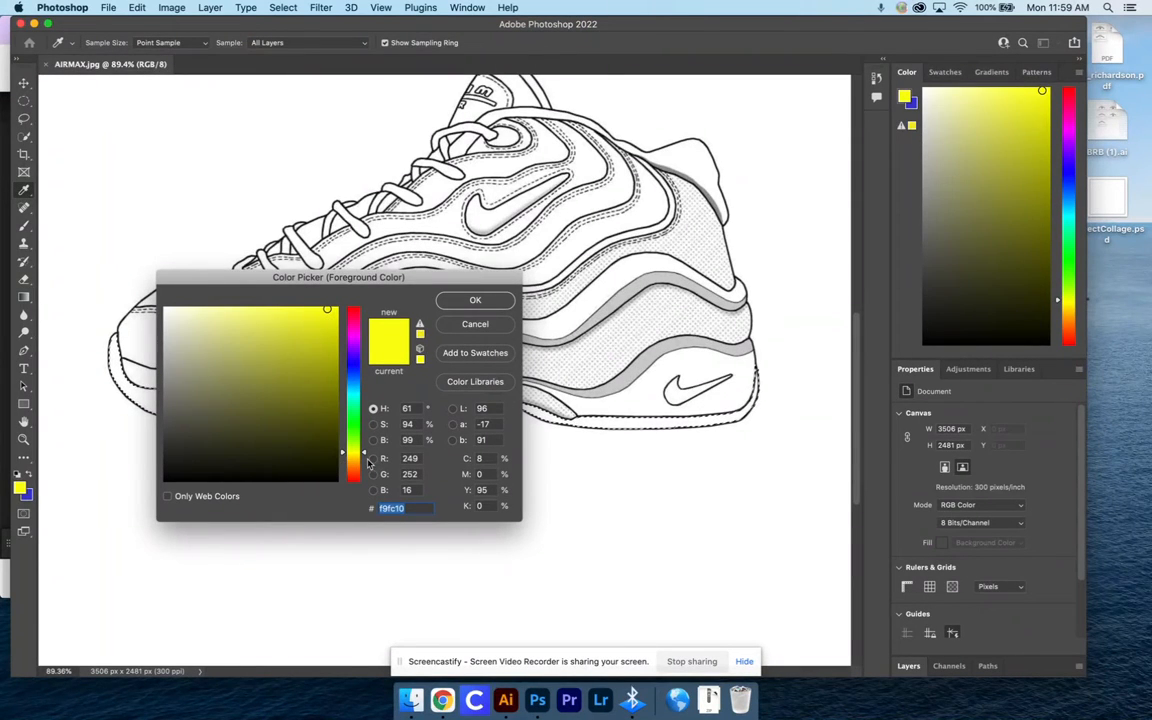
{"action": "left_click", "coordinate": [363, 457]}
{"action": "left_click_drag", "start_coordinate": [363, 457], "coordinate": [359, 490]}
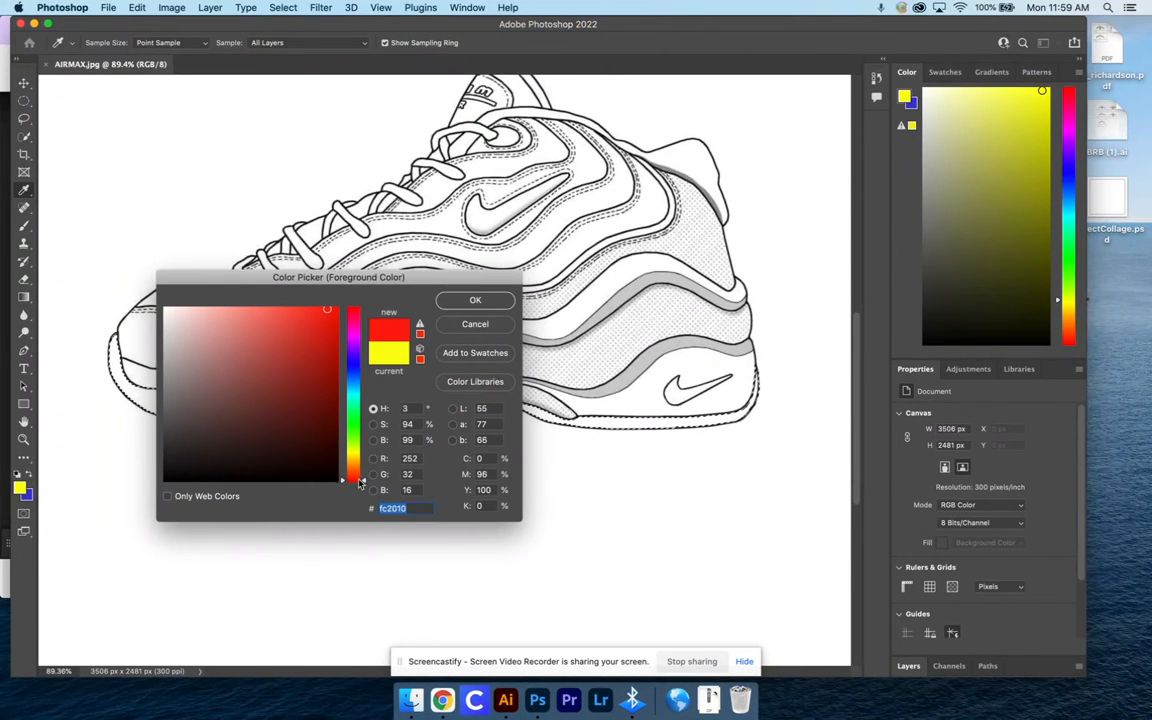
{"action": "left_click", "coordinate": [325, 329]}
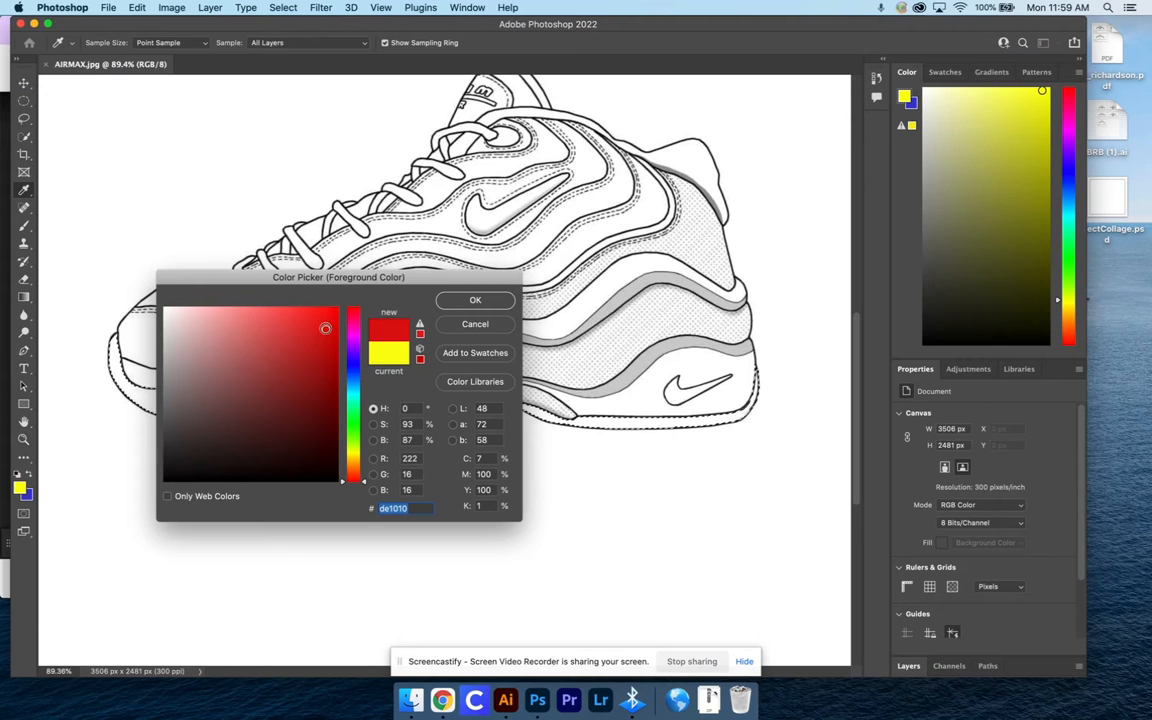
{"action": "left_click", "coordinate": [490, 302]}
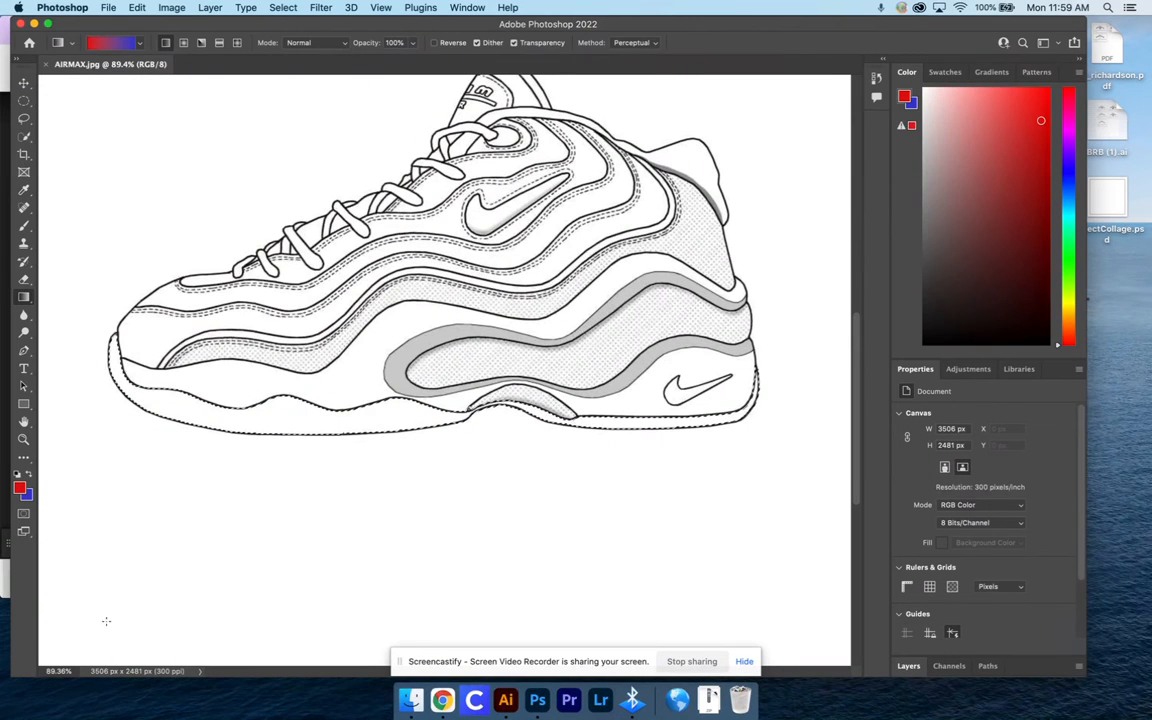
Set the background colour to black (000000)
{"action": "left_click", "coordinate": [28, 495]}
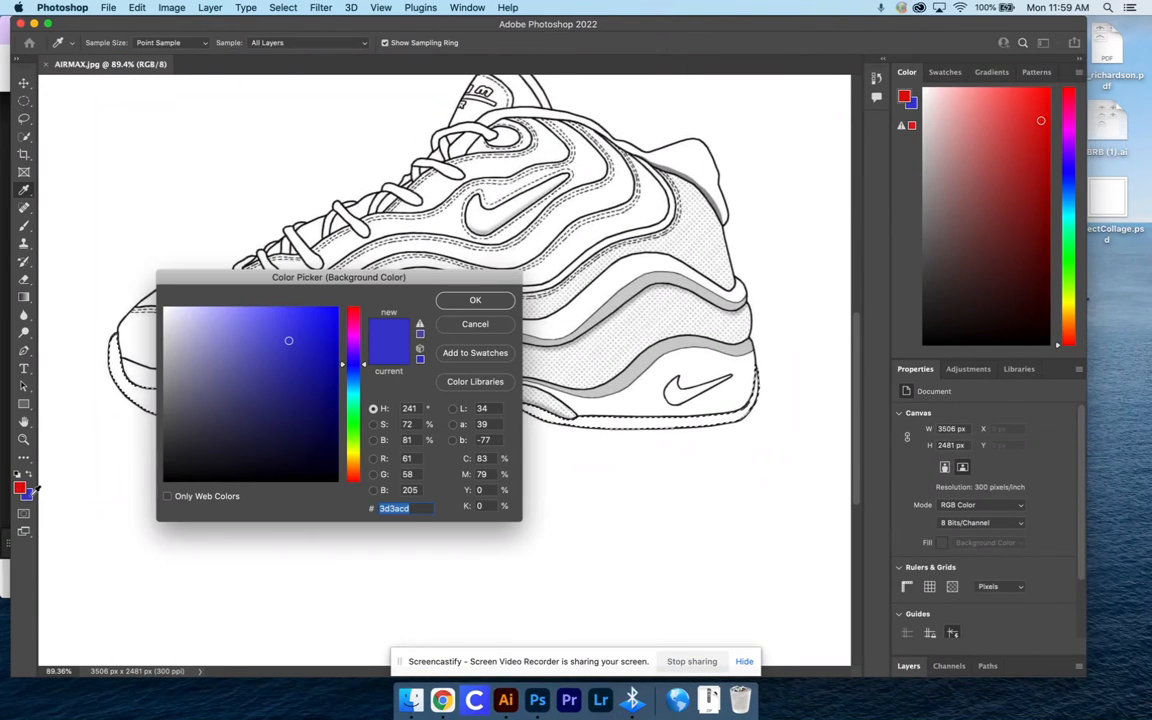
{"action": "left_click_drag", "start_coordinate": [355, 397], "coordinate": [353, 379]}
{"action": "left_click_drag", "start_coordinate": [323, 446], "coordinate": [330, 482]}
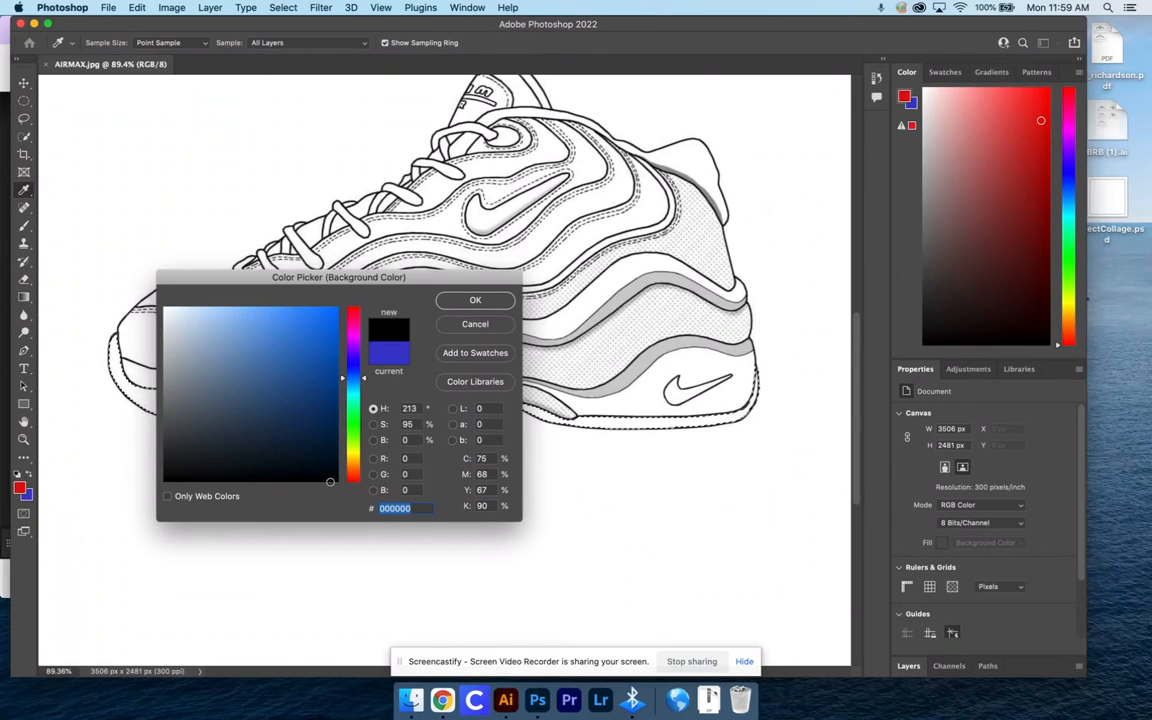
{"action": "left_click", "coordinate": [478, 300]}
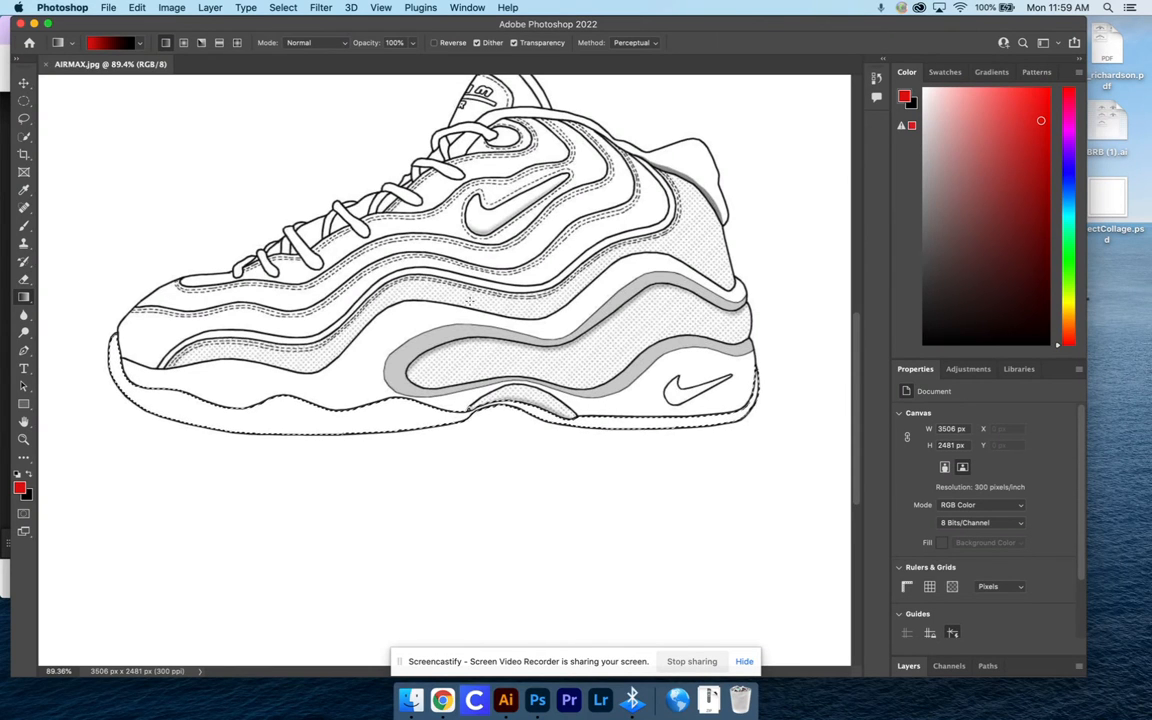
Try out linear red-to-black gradients of different lengths across the selected outsole from toe to heel
{"action": "scroll", "coordinate": [420, 420], "scroll_direction": "down", "scroll_amount": 2}
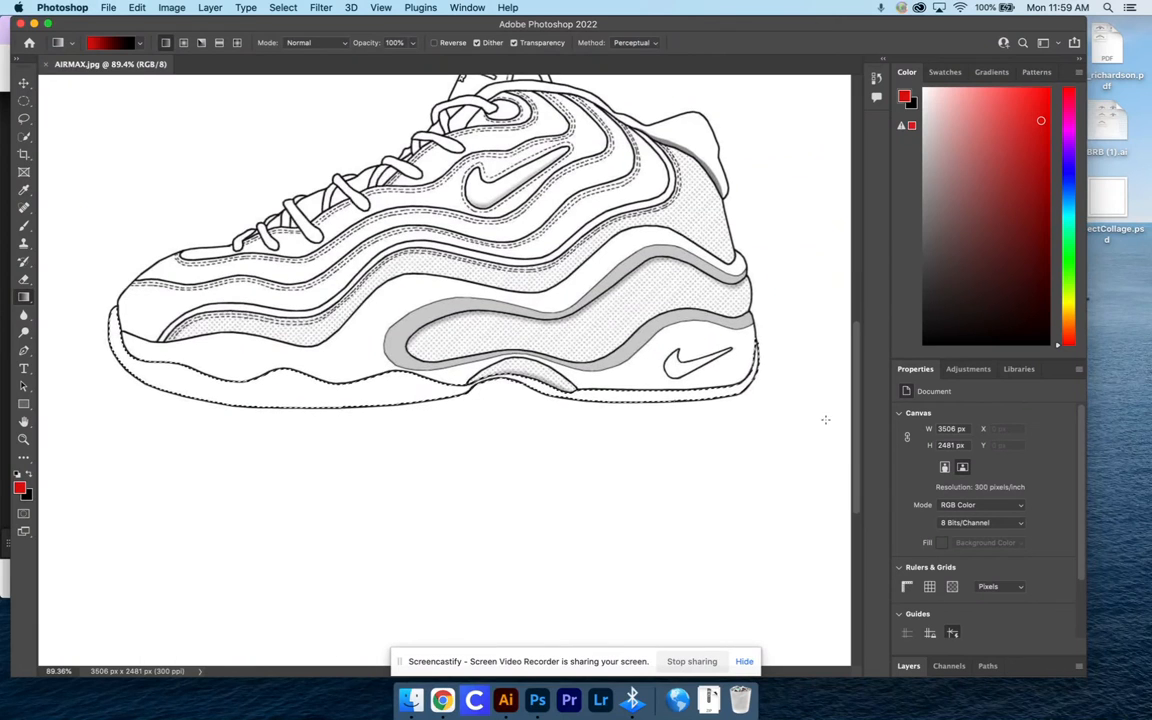
{"action": "scroll", "coordinate": [853, 374], "scroll_direction": "up", "scroll_amount": 2}
{"action": "scroll", "coordinate": [853, 374], "scroll_direction": "up", "scroll_amount": 2}
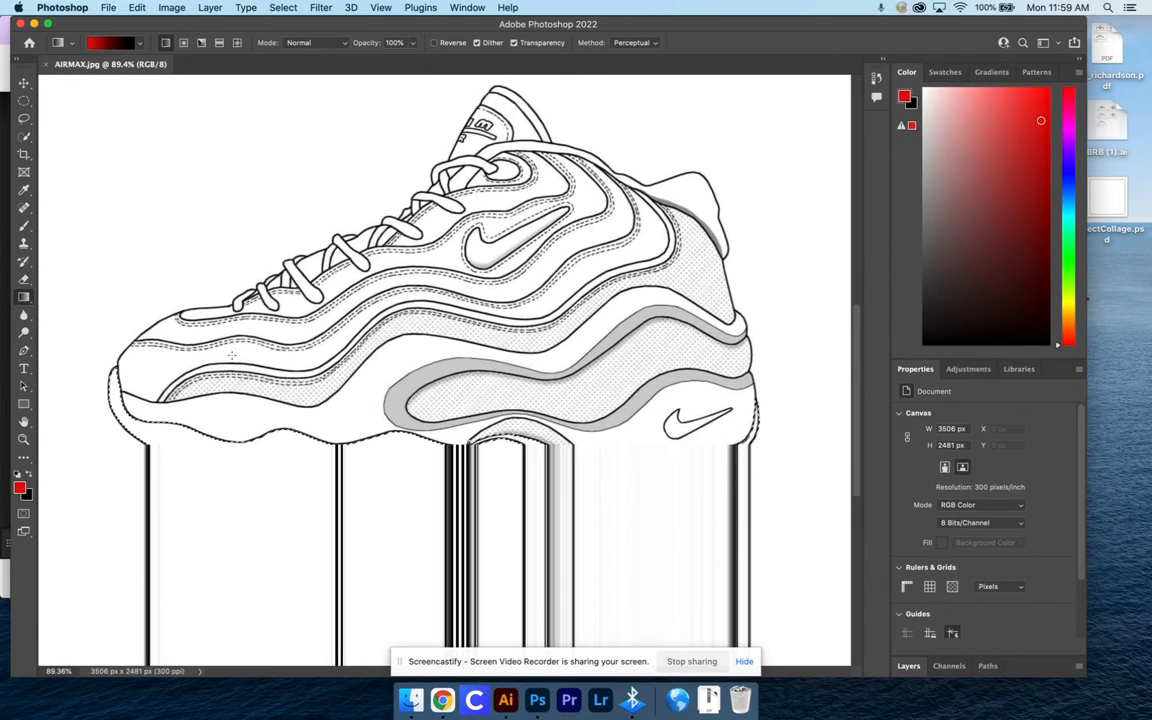
{"action": "scroll", "coordinate": [545, 406], "scroll_direction": "down", "scroll_amount": 5}
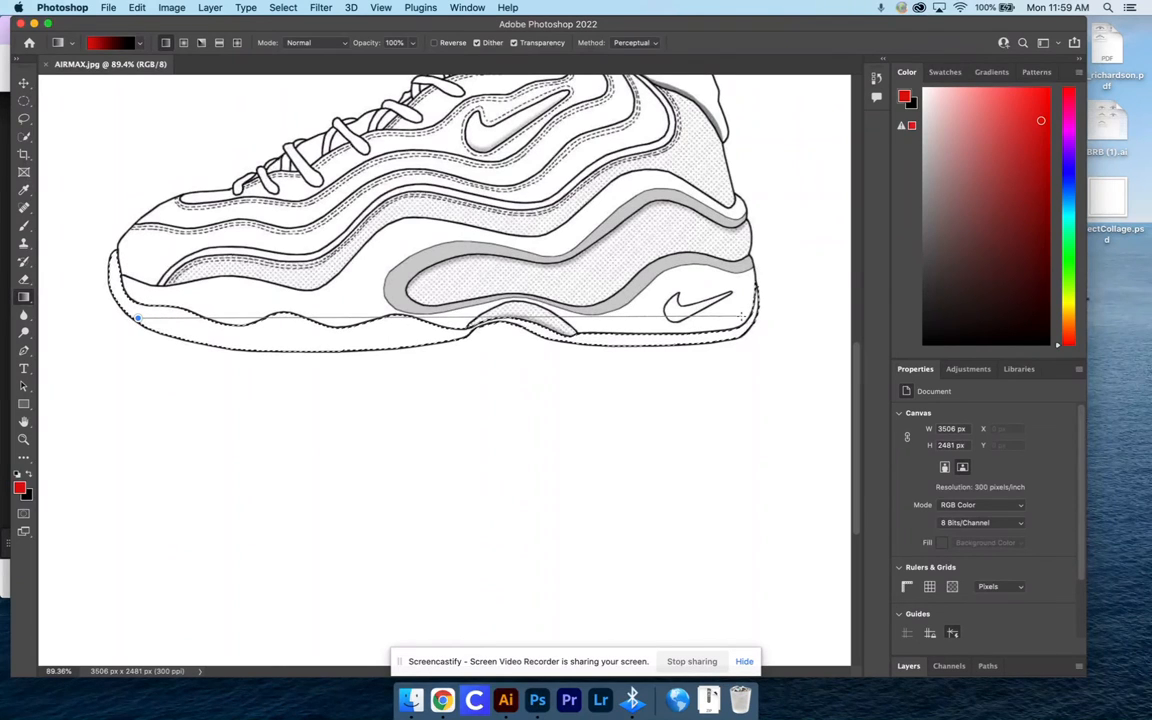
{"action": "left_click_drag", "start_coordinate": [742, 316], "coordinate": [743, 320]}
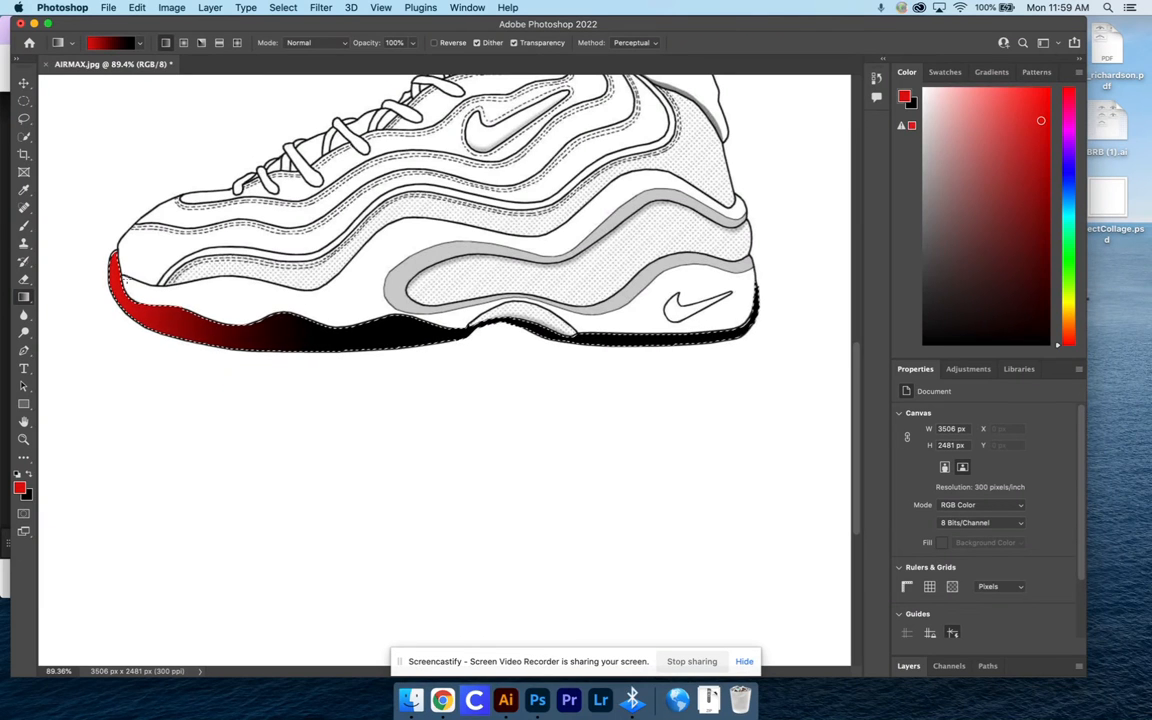
{"action": "left_click_drag", "start_coordinate": [98, 305], "coordinate": [758, 293]}
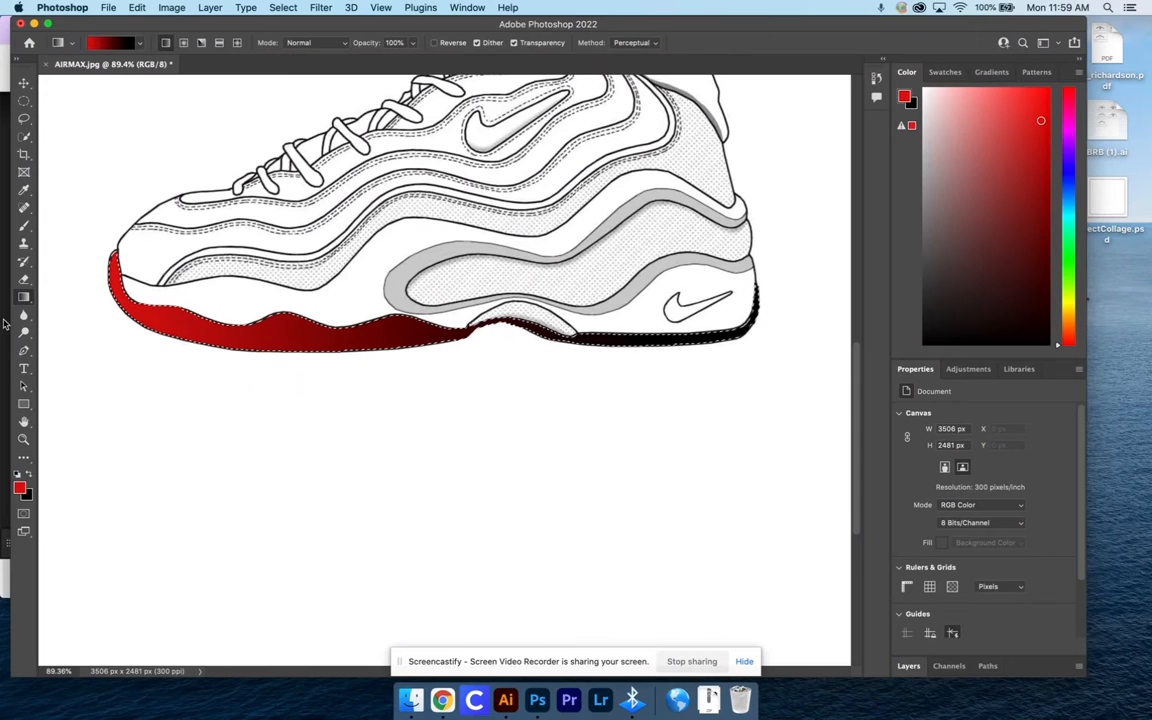
{"action": "left_click_drag", "start_coordinate": [109, 287], "coordinate": [664, 271]}
{"action": "scroll", "coordinate": [450, 280], "scroll_direction": "left", "scroll_amount": 5}
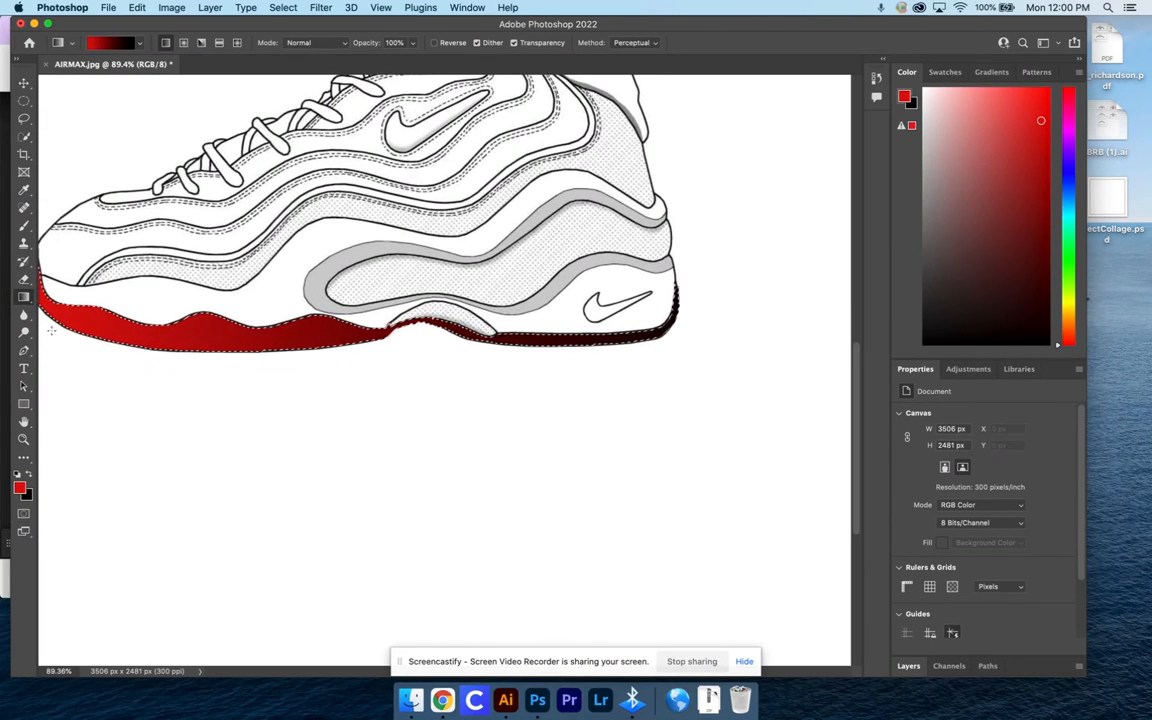
Try the outsole gradient with other directions and lengths, including black at the toe and red at the heel
{"action": "mouse_move", "coordinate": [240, 334]}
{"action": "left_mouse_down"}
{"action": "mouse_move", "coordinate": [384, 331]}
{"action": "mouse_move", "coordinate": [244, 334]}
{"action": "left_mouse_up"}
{"action": "left_click_drag", "start_coordinate": [635, 332], "coordinate": [660, 332]}
{"action": "left_click_drag", "start_coordinate": [424, 308], "coordinate": [593, 399]}
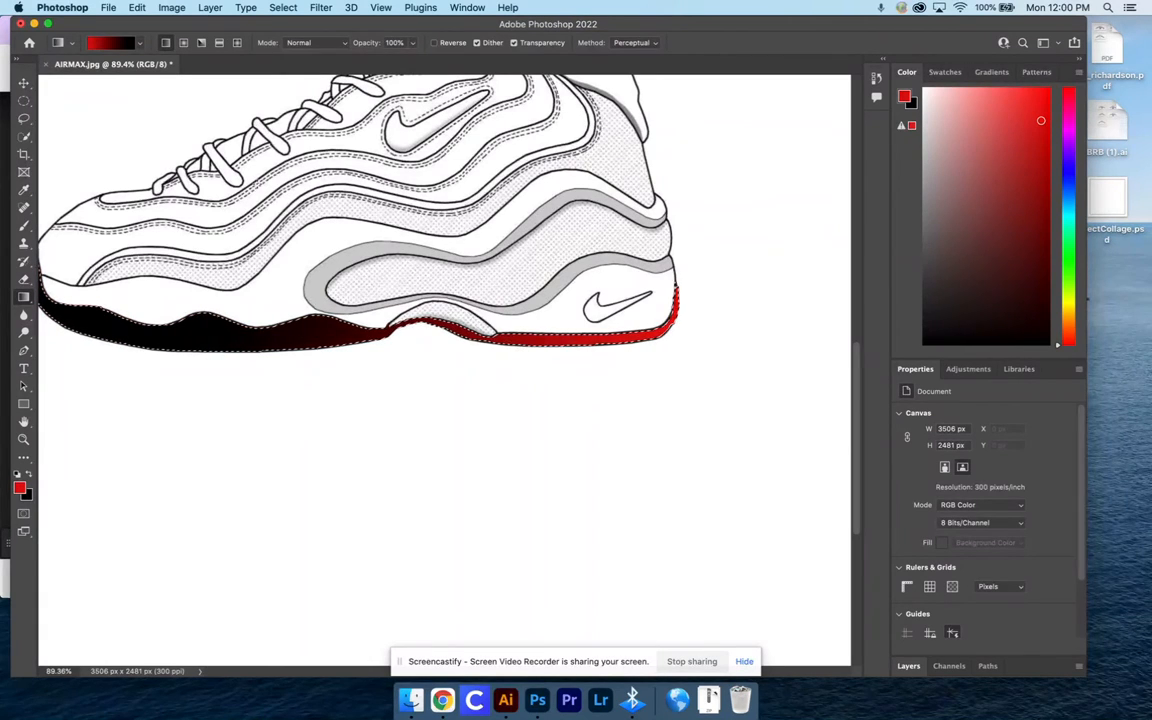
{"action": "left_click_drag", "start_coordinate": [118, 373], "coordinate": [430, 197]}
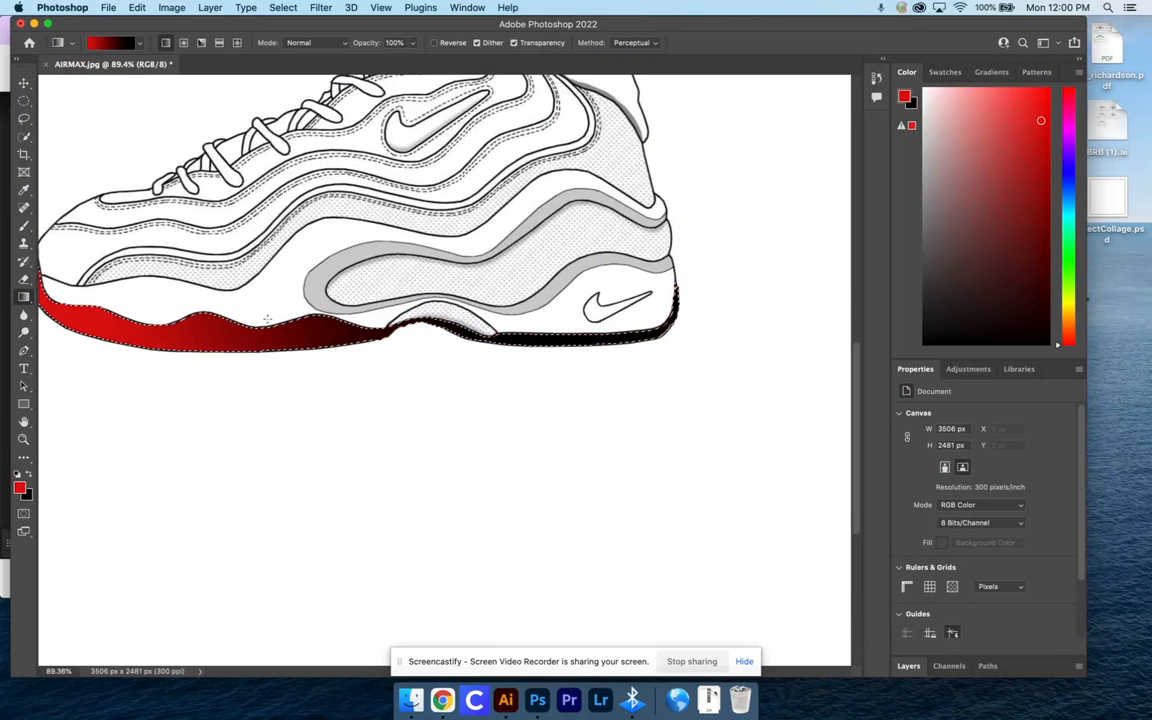
Fill the outsole with a diagonal gradient from red at the toe to black at the heel, and clear the selection
{"action": "left_click_drag", "start_coordinate": [233, 407], "coordinate": [545, 222]}
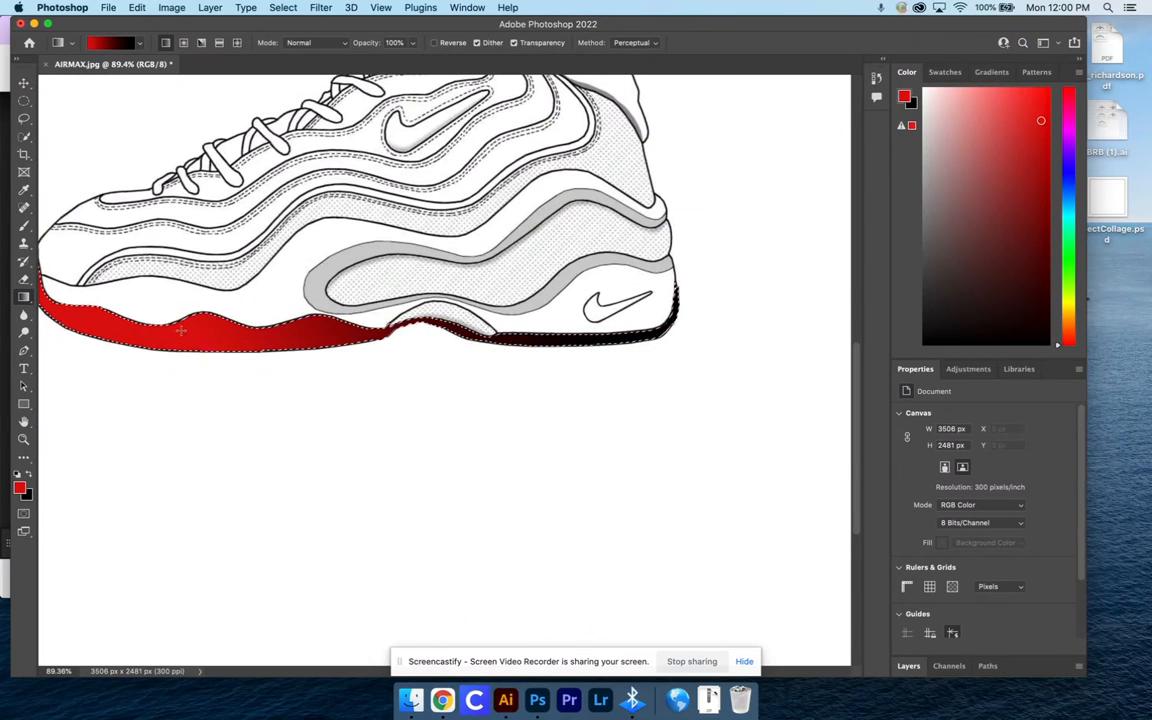
{"action": "scroll", "coordinate": [141, 334], "scroll_direction": "left", "scroll_amount": 5}
{"action": "scroll", "coordinate": [141, 334], "scroll_direction": "left", "scroll_amount": 2}
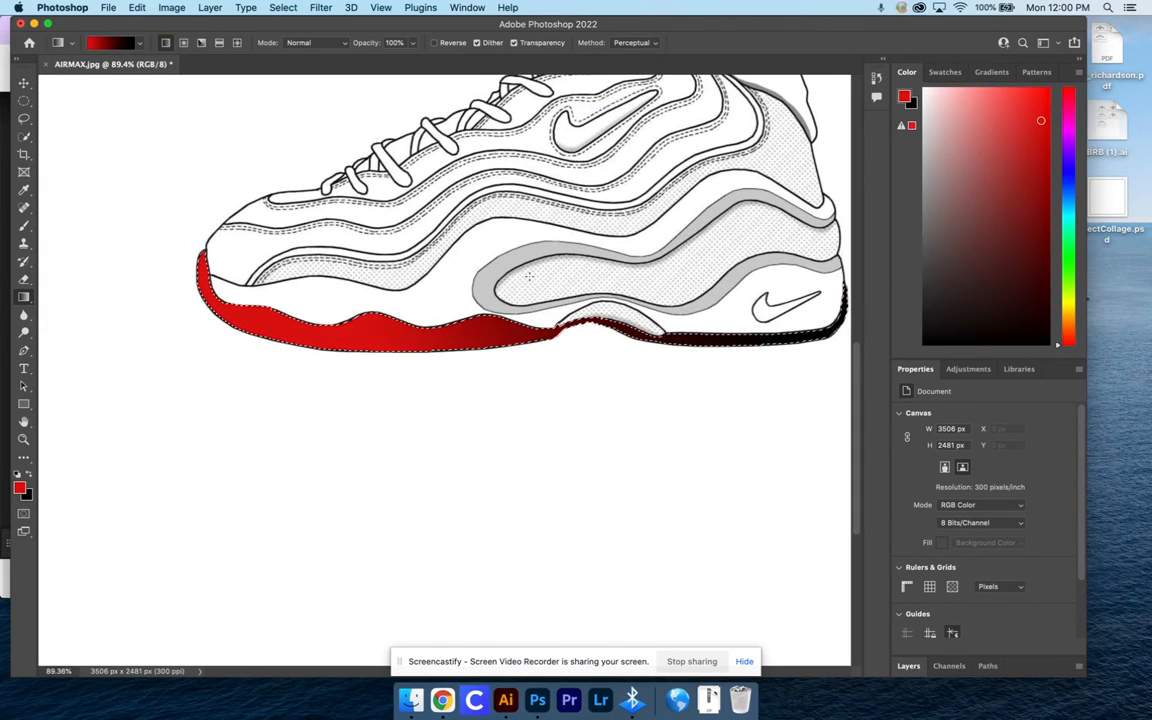
{"action": "scroll", "coordinate": [520, 290], "scroll_direction": "up", "scroll_amount": 3}
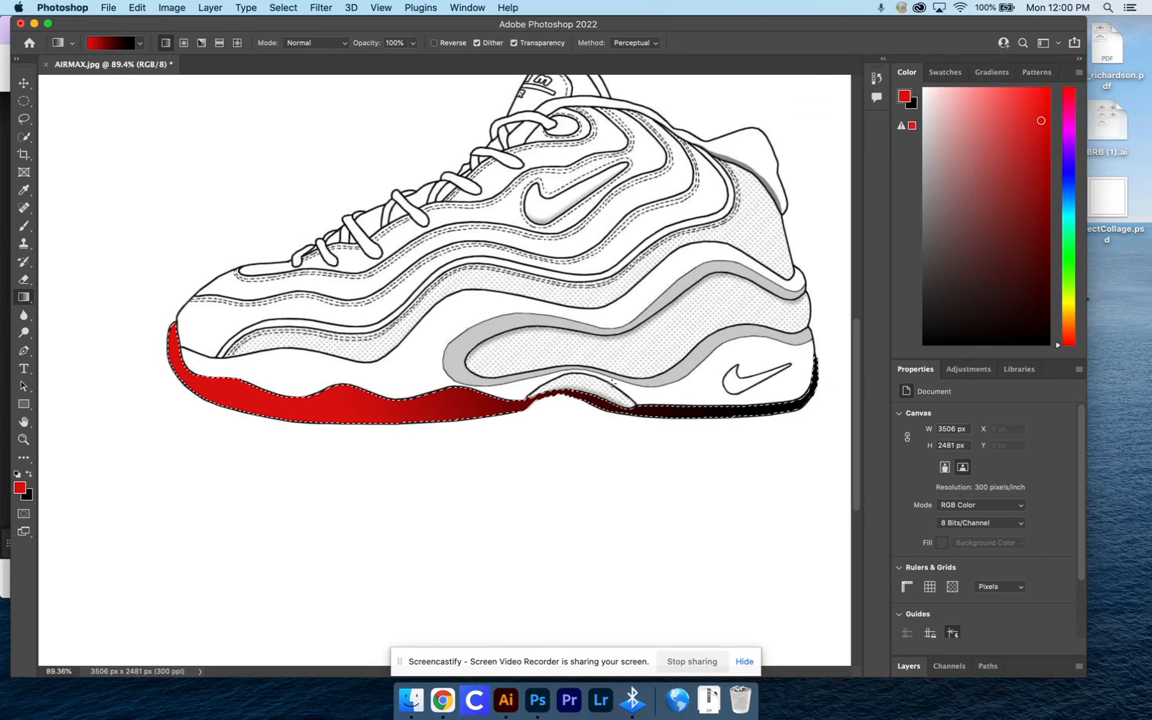
{"action": "key", "text": "super+d"}
Select the white midsole above the outsole, from toe to heel around the grey panel, with the Quick Selection Tool
{"action": "left_click", "coordinate": [25, 136]}
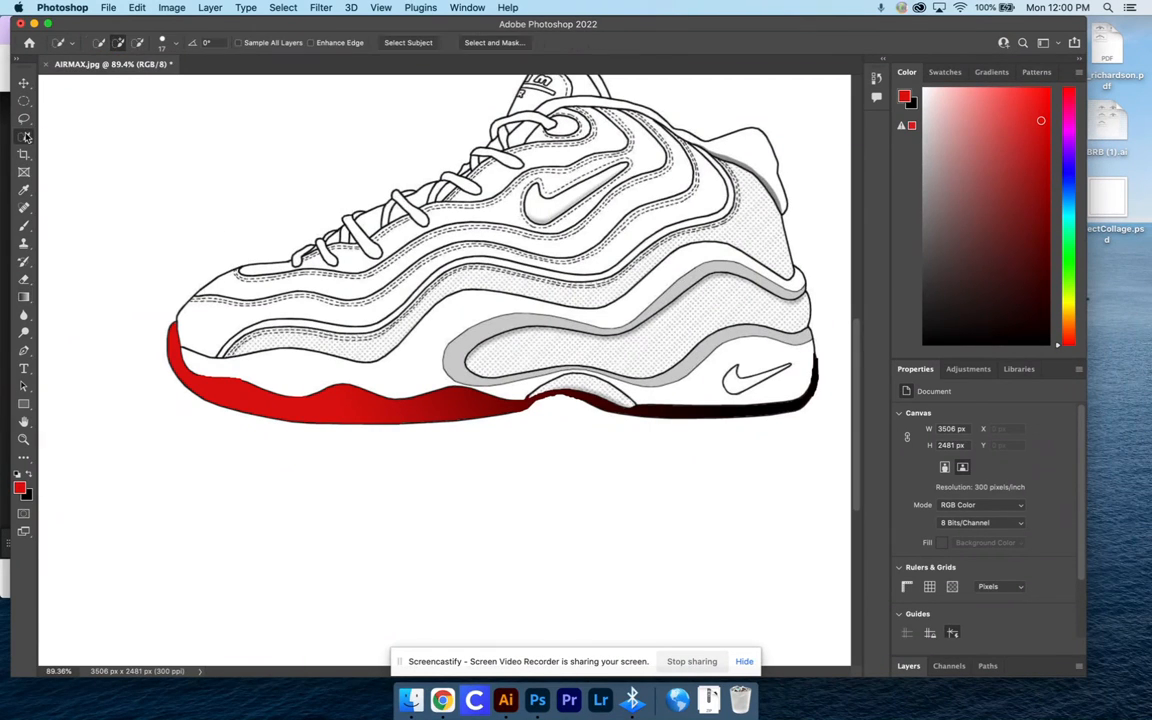
{"action": "left_click", "coordinate": [274, 372]}
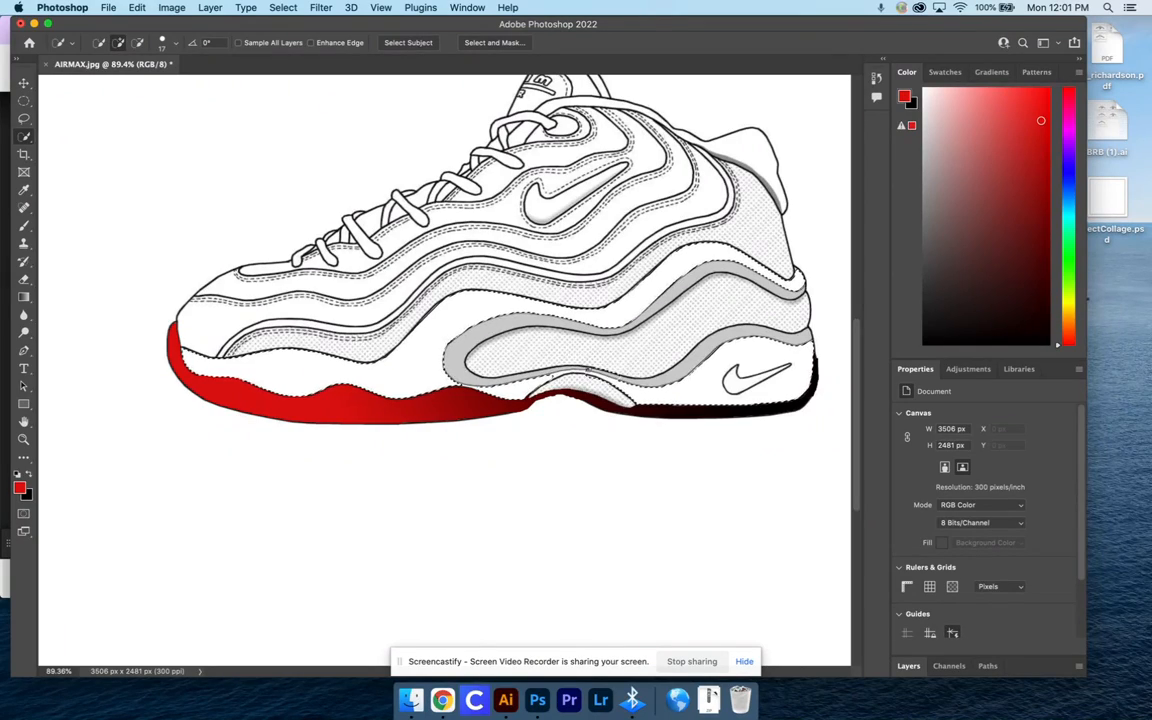
{"action": "scroll", "coordinate": [445, 370], "scroll_direction": "up", "scroll_amount": 5}
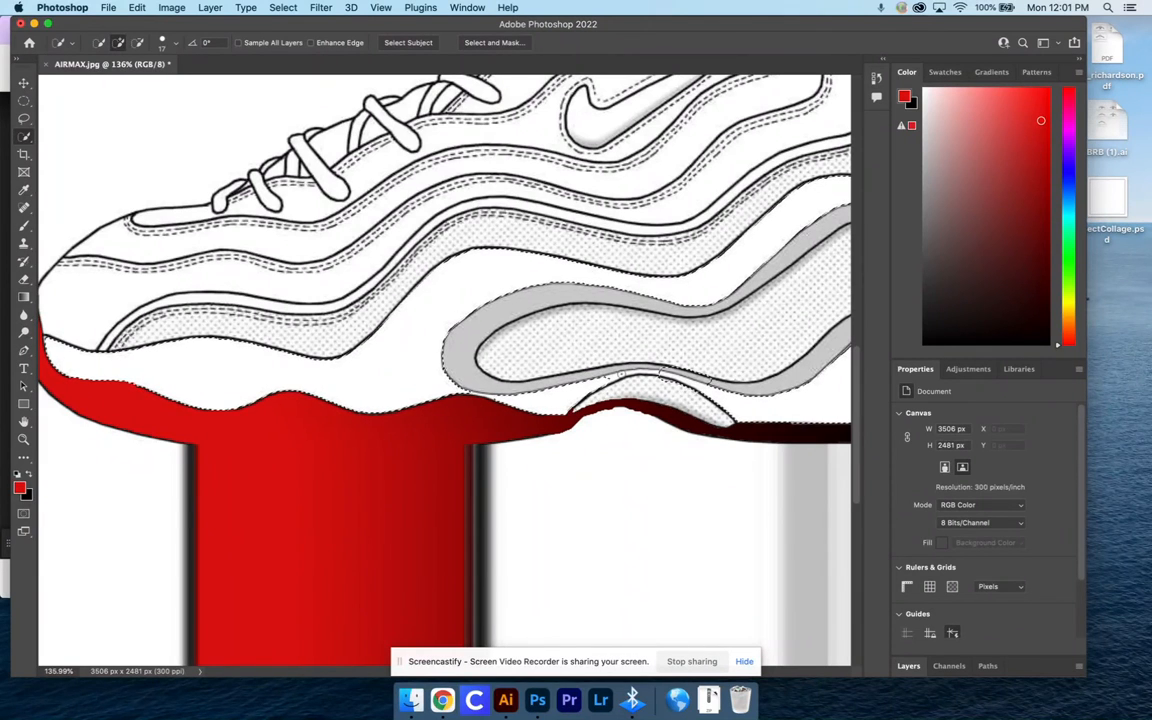
Set the Quick Selection brush size to 10 px and subtract the spillover above the arch from the midsole selection
{"action": "left_click", "coordinate": [162, 42]}
{"action": "left_click_drag", "start_coordinate": [101, 79], "coordinate": [103, 80]}
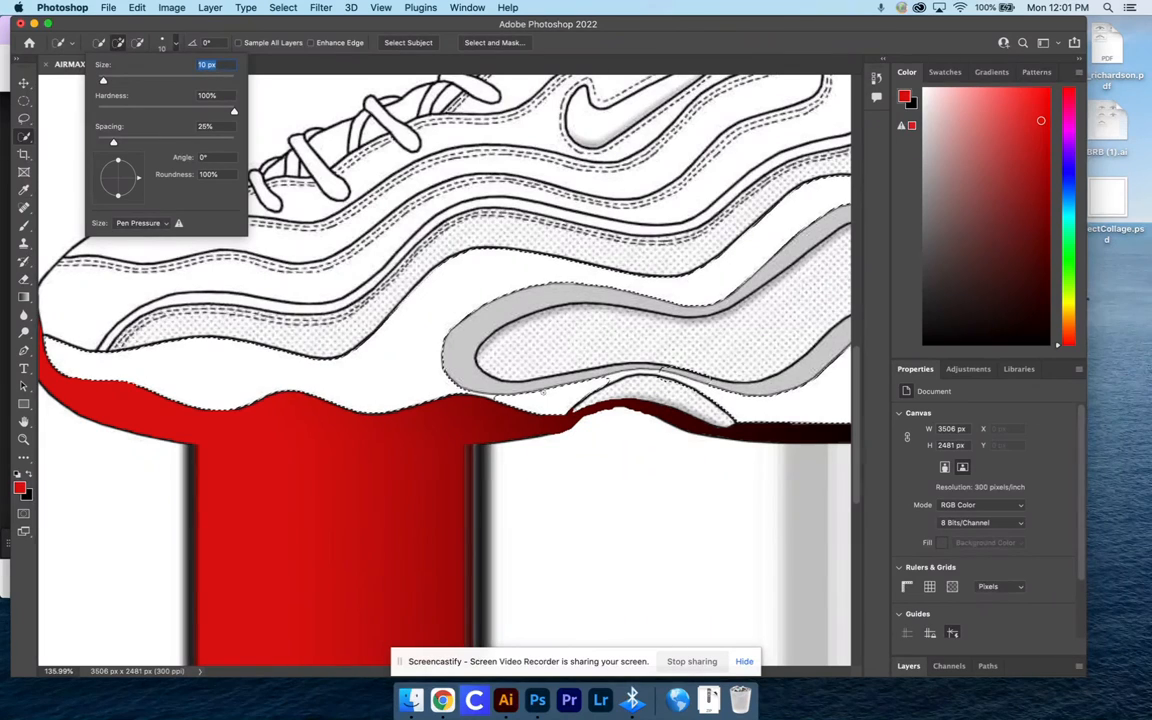
{"action": "key", "text": "Return"}
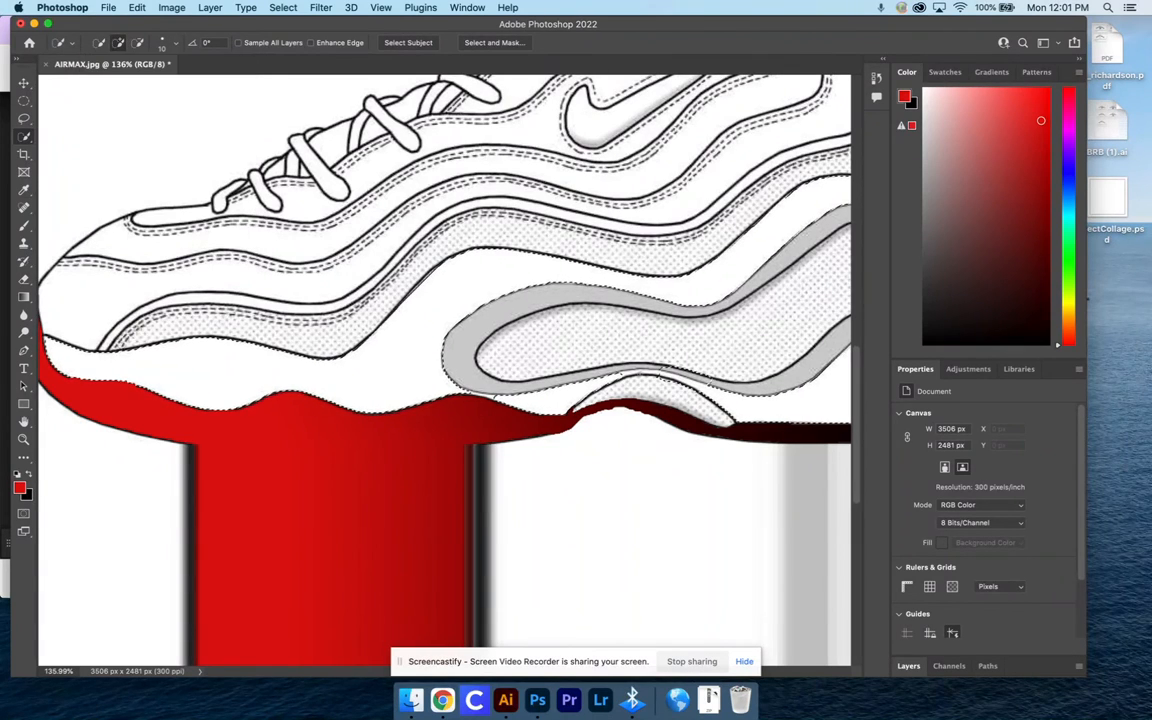
{"action": "key", "text": "alt"}
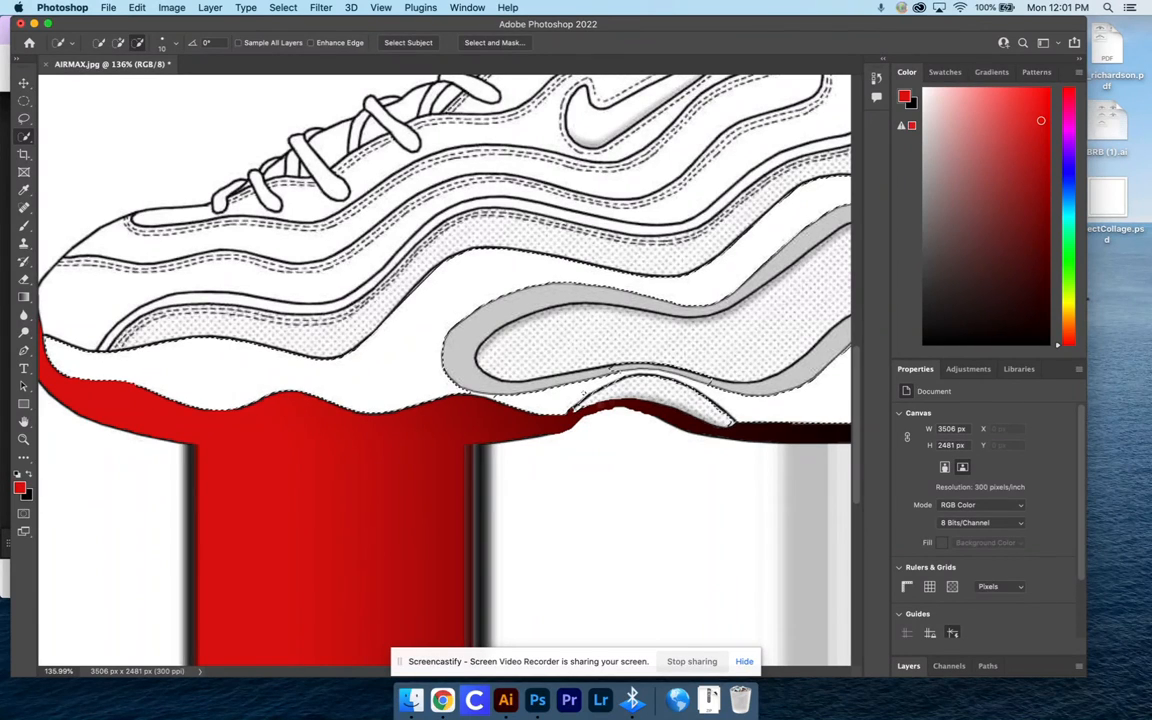
Apply a red-to-black linear gradient to the selected midsole with the Gradient Tool, starting from the toe
{"action": "left_click", "coordinate": [24, 297]}
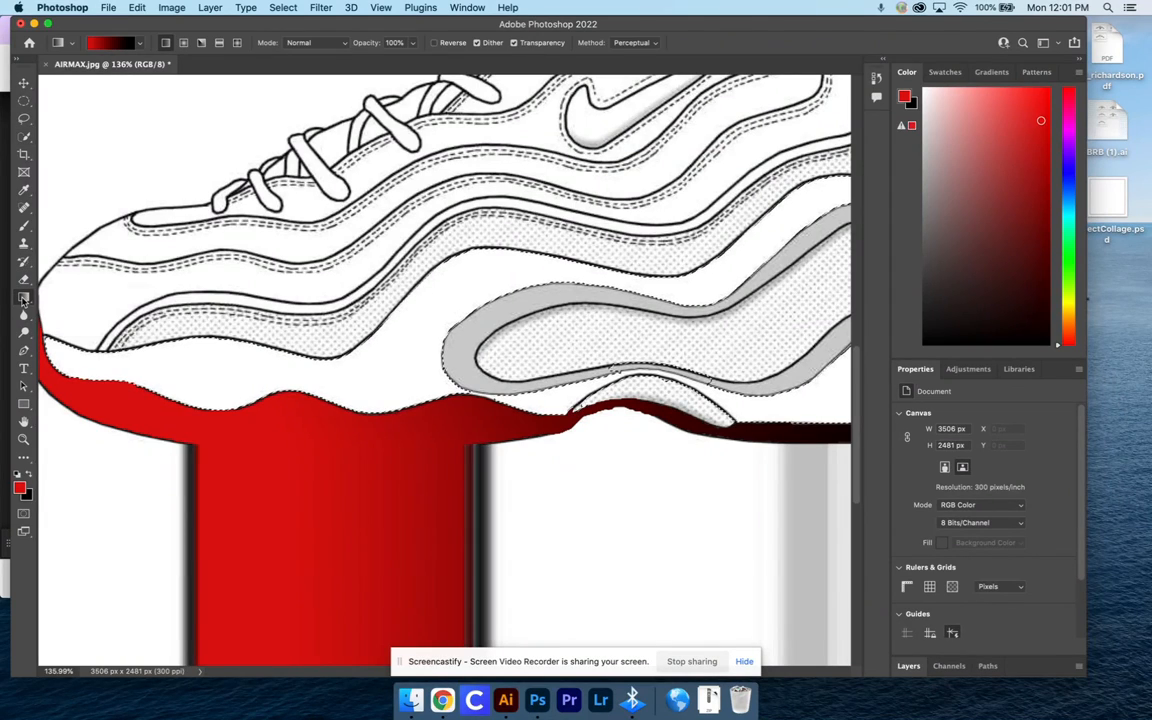
{"action": "left_click", "coordinate": [57, 299]}
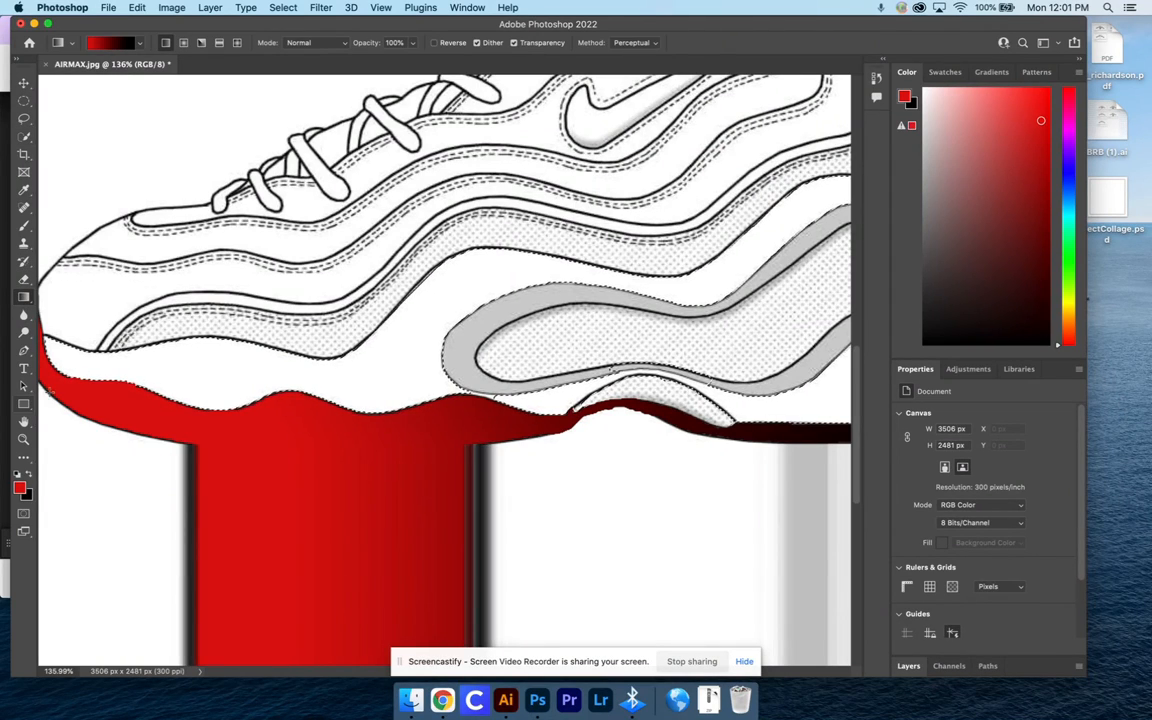
{"action": "left_click_drag", "start_coordinate": [162, 378], "coordinate": [583, 277]}
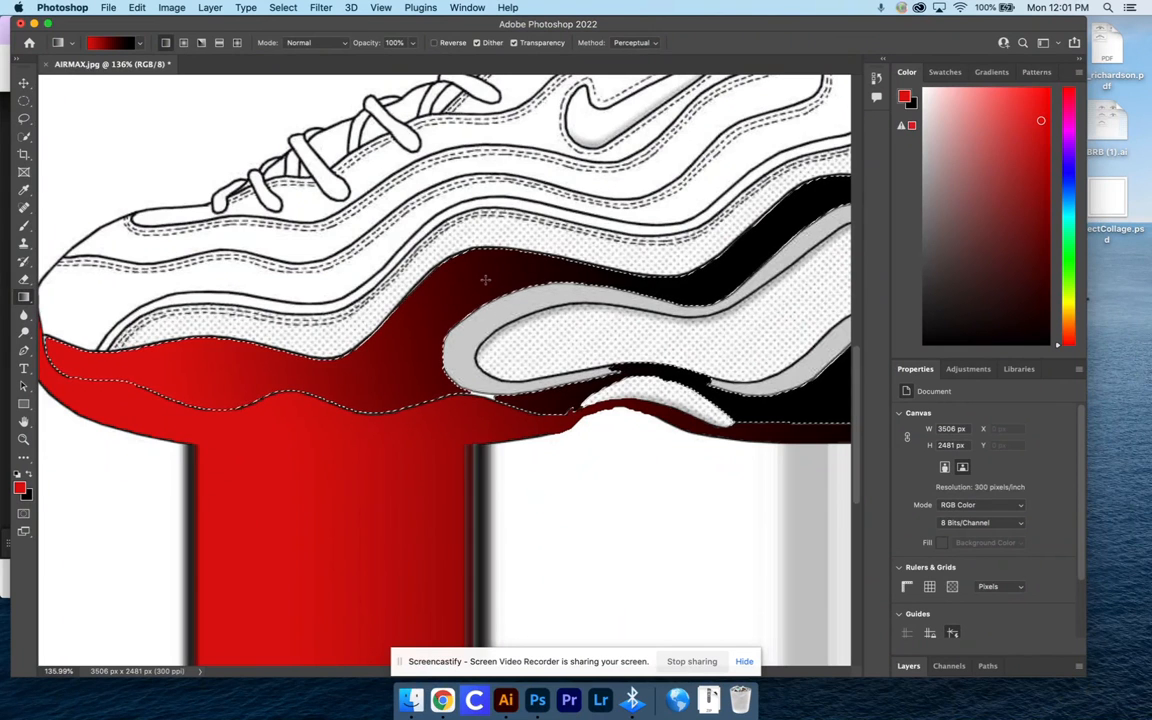
{"action": "key", "text": "super+0"}
{"action": "key", "text": "super+minus"}
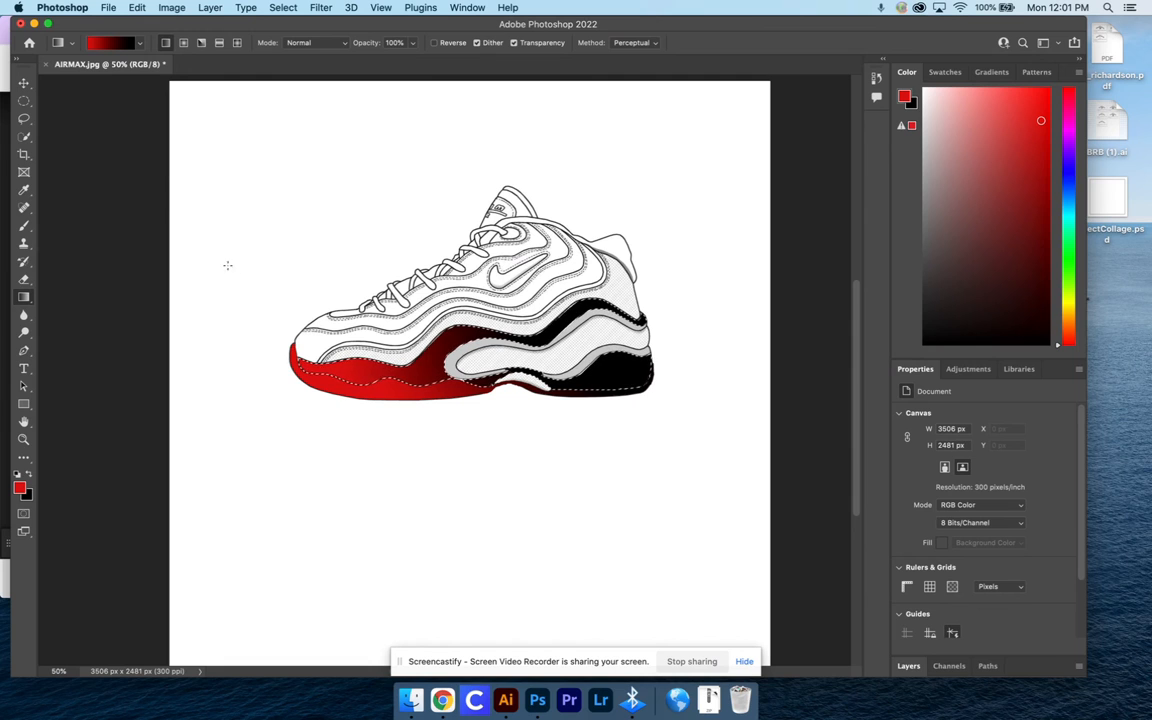
Try the midsole gradient in other directions, from heel to toe and vertically
{"action": "left_click_drag", "start_coordinate": [676, 318], "coordinate": [182, 272]}
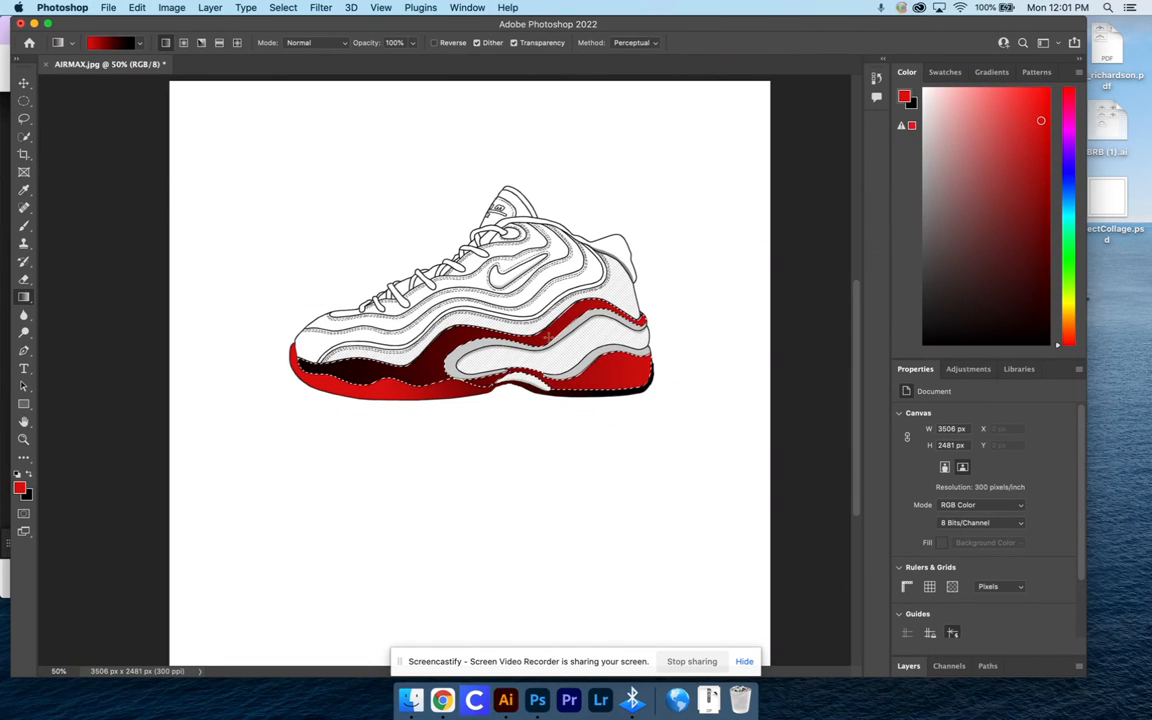
{"action": "left_click_drag", "start_coordinate": [418, 583], "coordinate": [418, 176]}
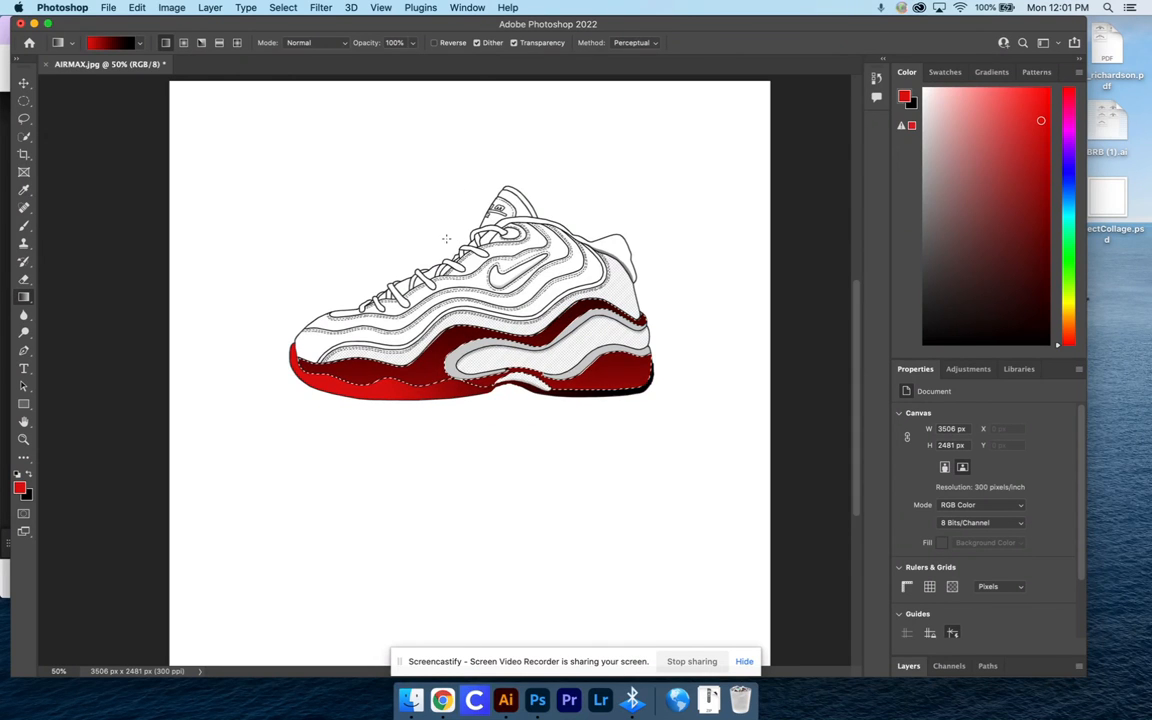
{"action": "left_click_drag", "start_coordinate": [443, 583], "coordinate": [443, 146]}
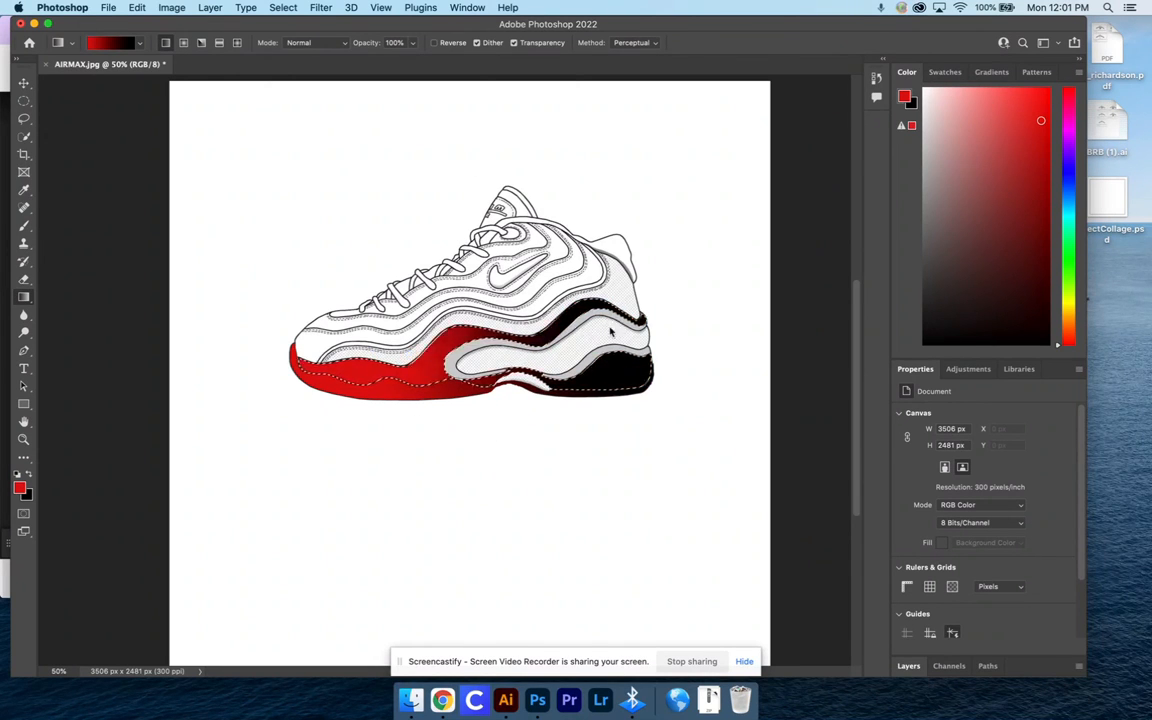
Redraw the midsole gradient so that red at the toe fades to black by the middle of the shoe
{"action": "left_click_drag", "start_coordinate": [703, 315], "coordinate": [340, 319]}
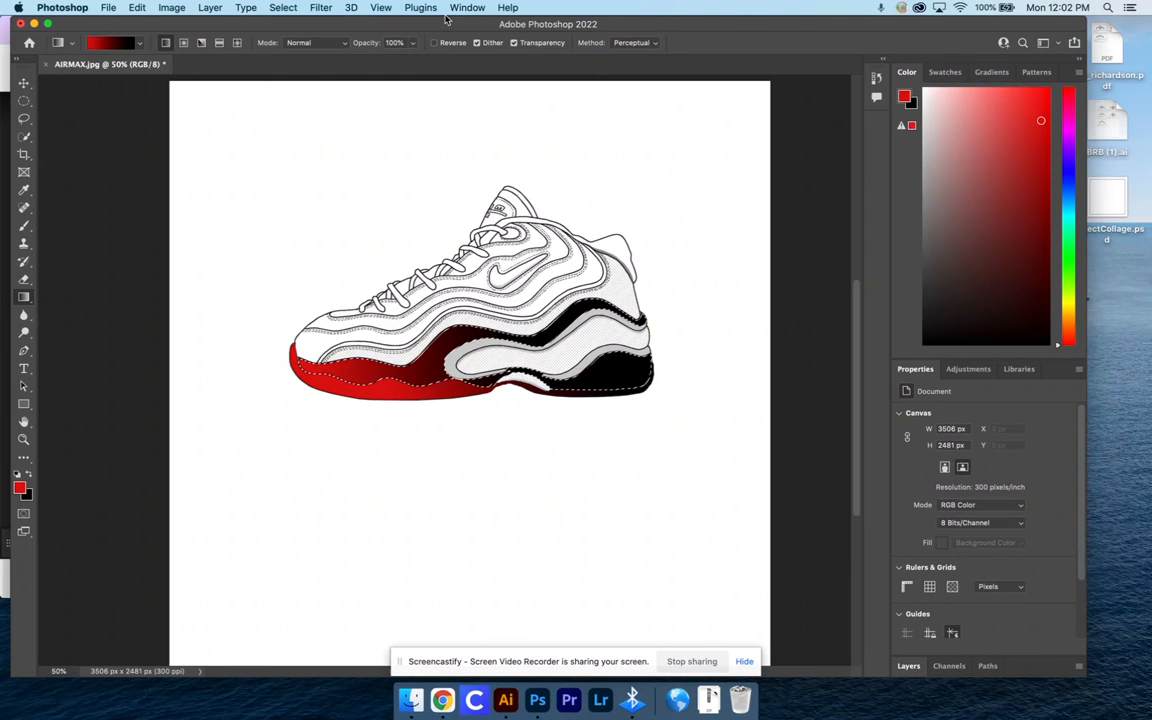
{"action": "left_click_drag", "start_coordinate": [425, 21], "coordinate": [410, 18]}
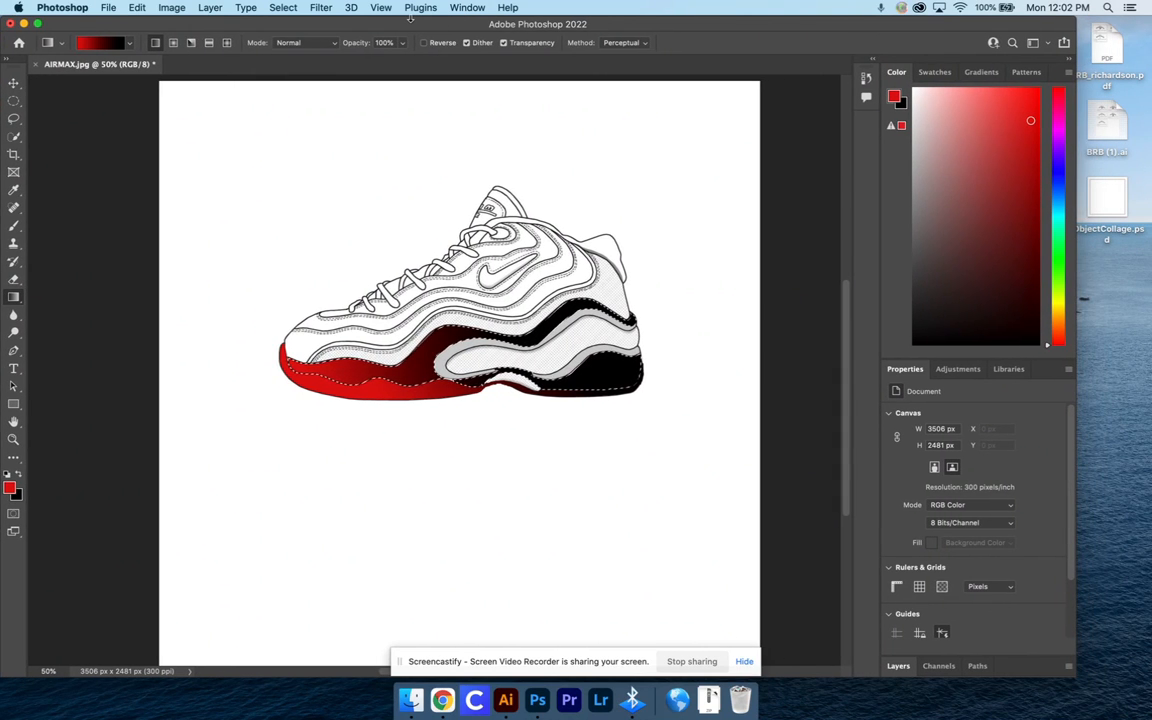